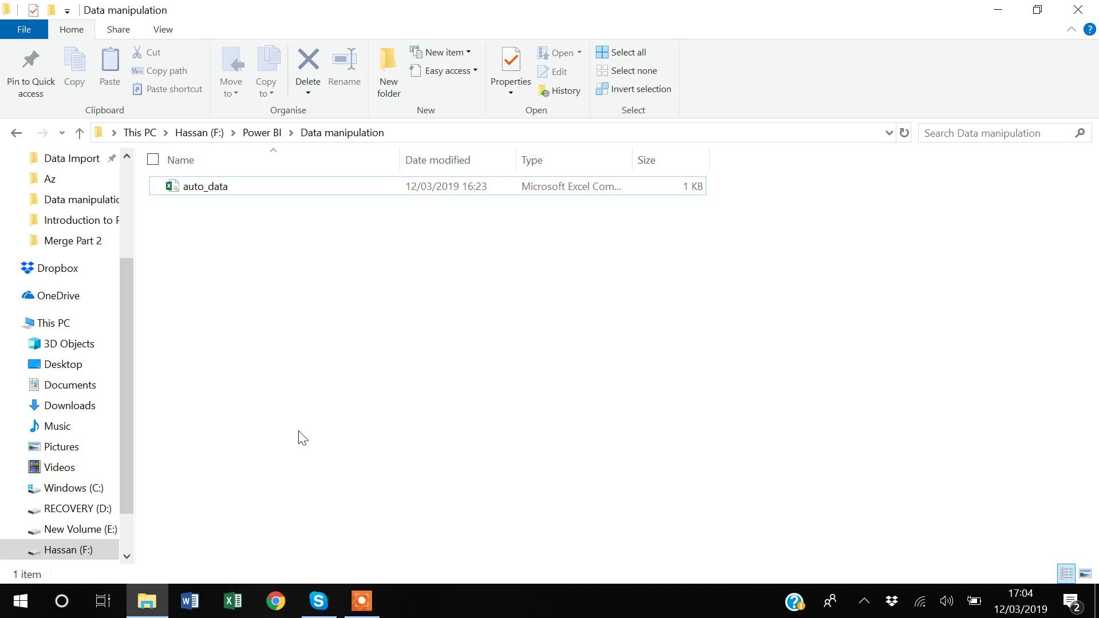
Open the auto_data file in Excel and widen the date and make columns so their contents fit
left_click(206, 194)
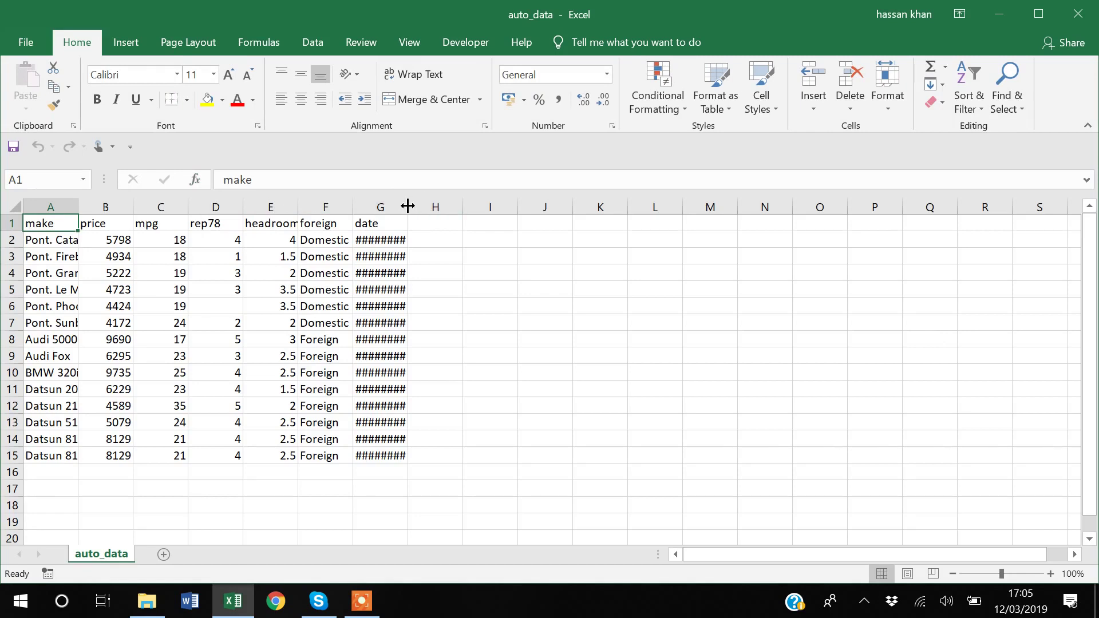
left_click_drag(407, 205, 443, 204)
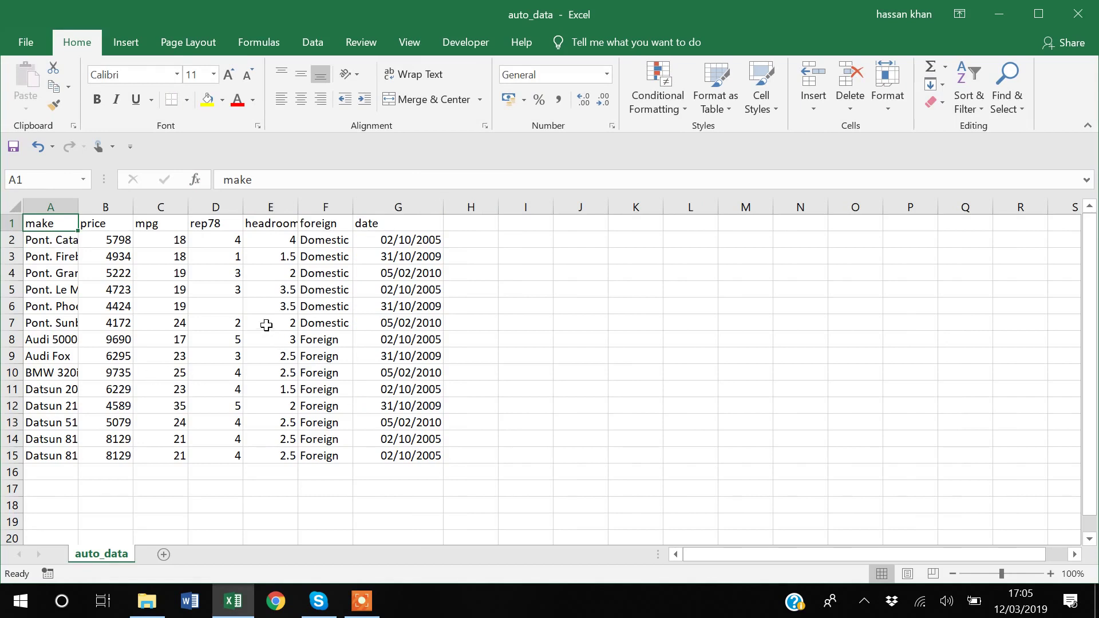
left_click_drag(77, 205, 131, 206)
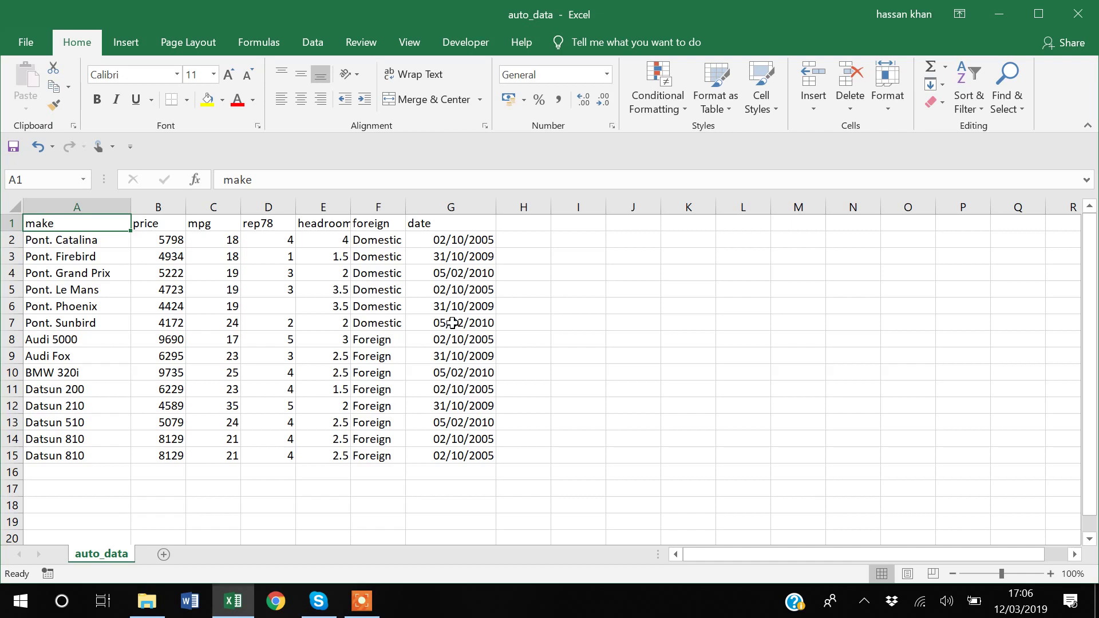
Find Power BI Desktop with the Windows search for "powe" and launch it
left_click(59, 608)
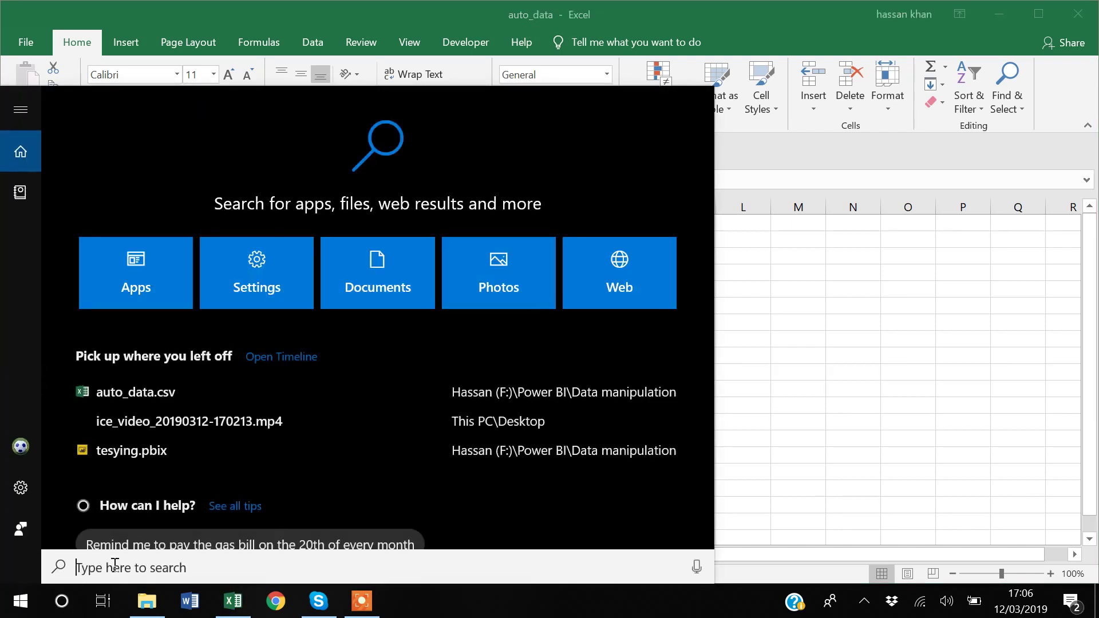
type("powe")
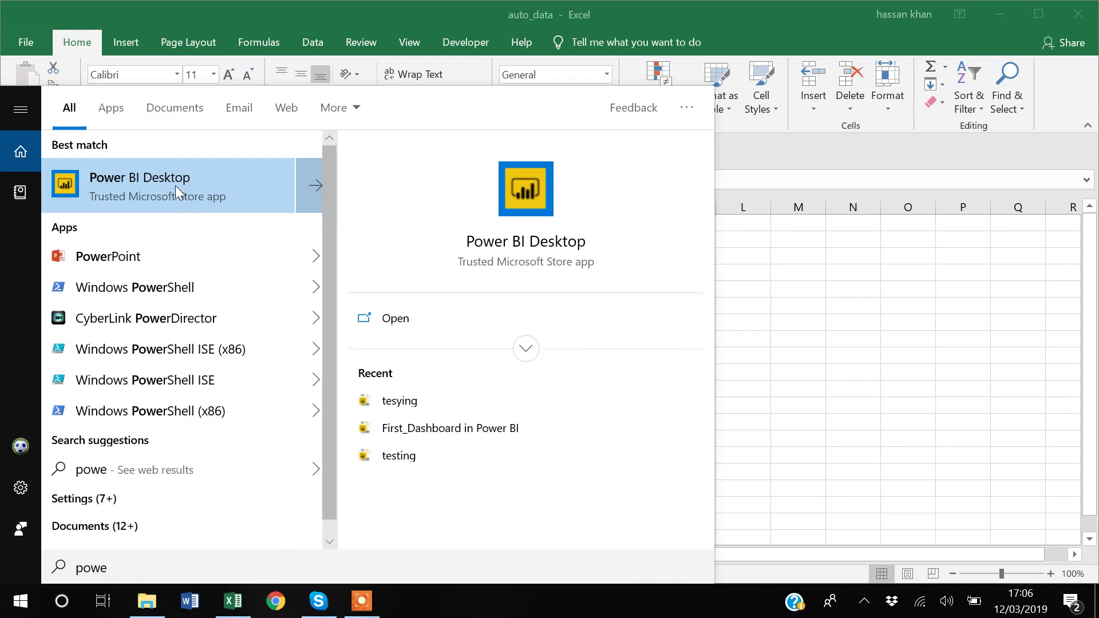
left_click(160, 187)
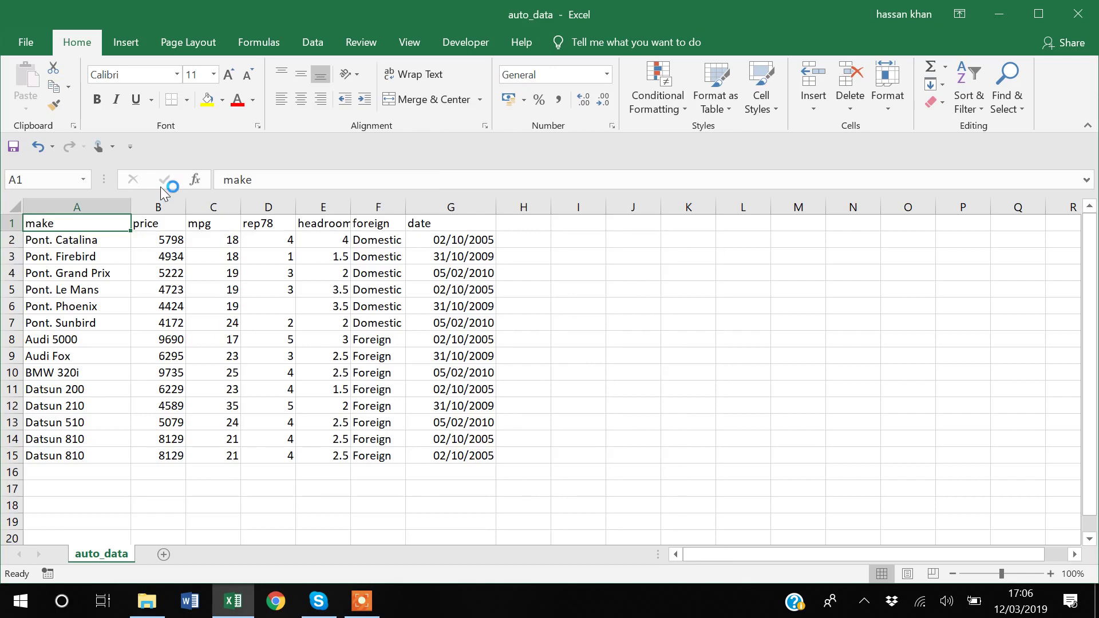
left_click(366, 609)
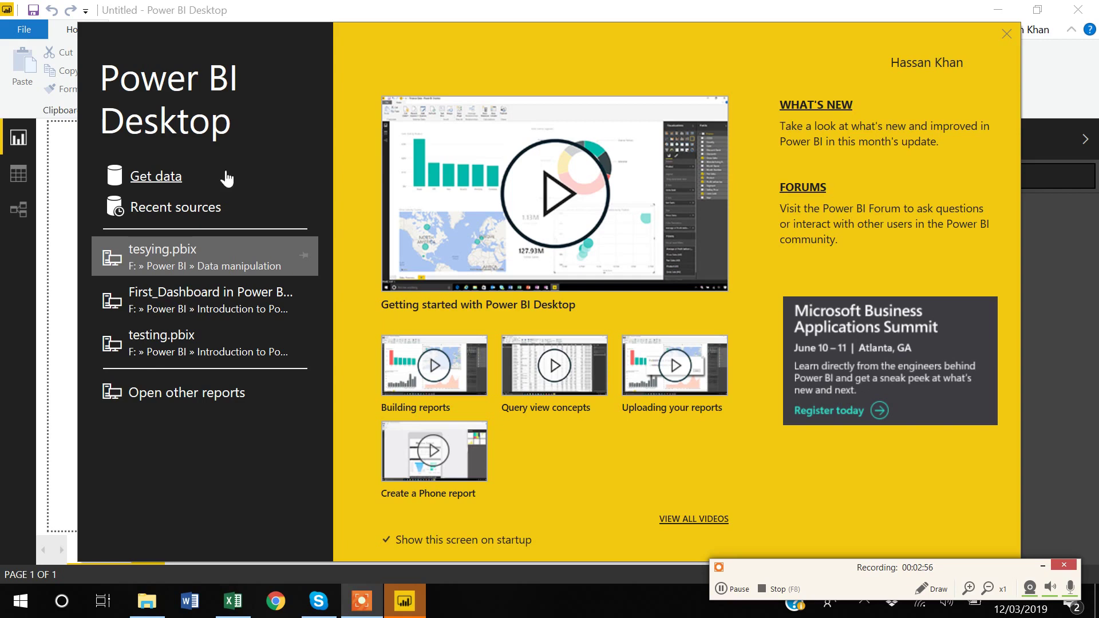
Connect to a Text/CSV data source and open auto_data from the Data manipulation folder
left_click(156, 179)
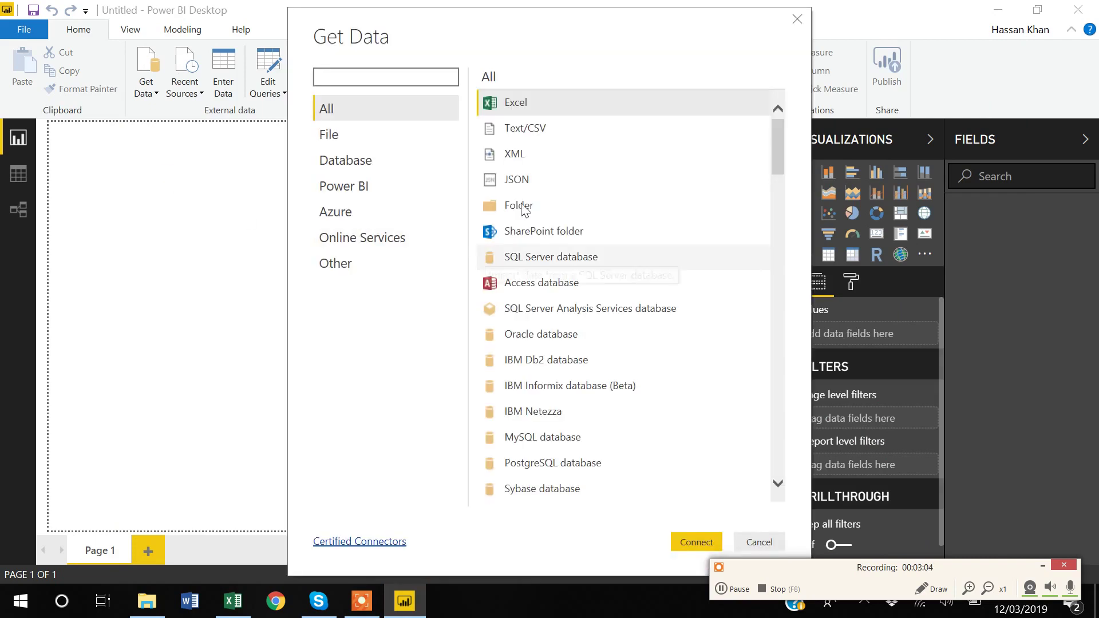
left_click(525, 132)
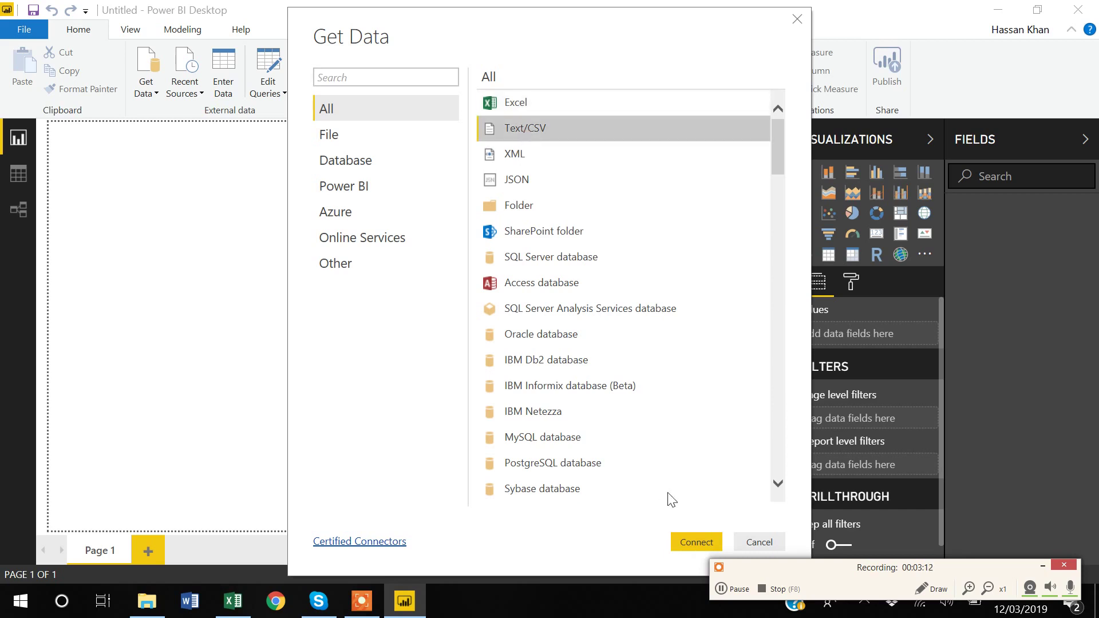
left_click(692, 544)
left_click(1039, 566)
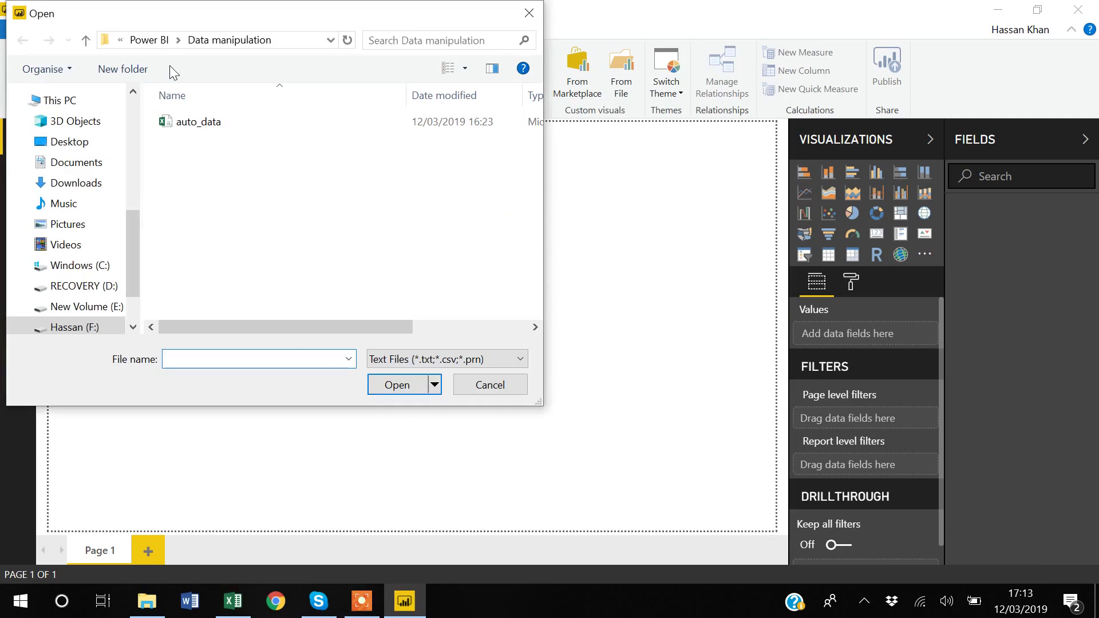
left_click(200, 127)
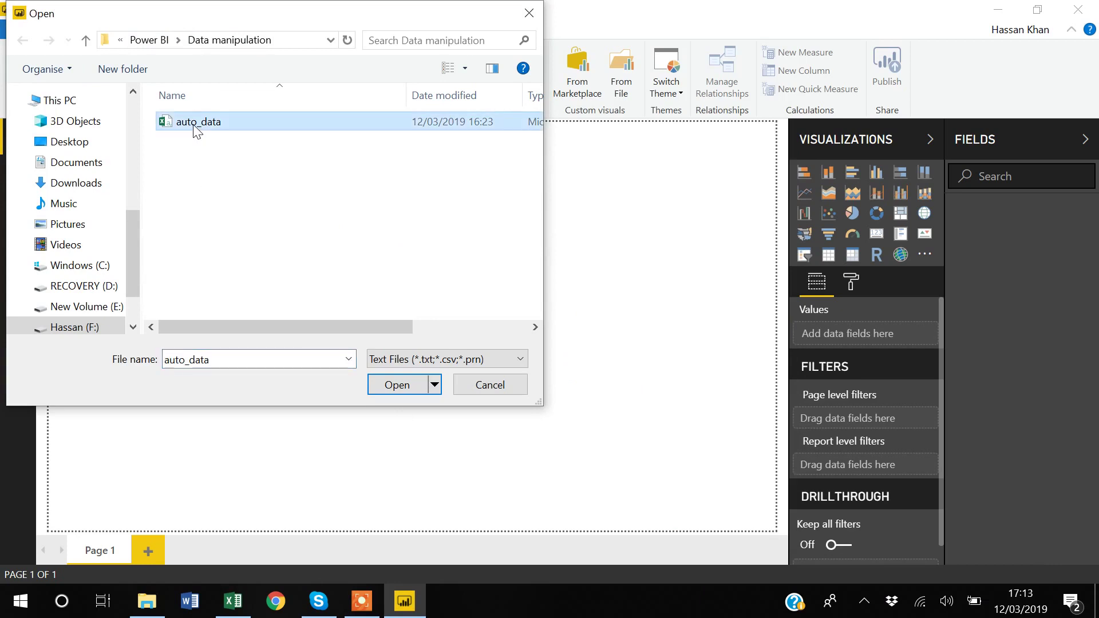
left_click(404, 383)
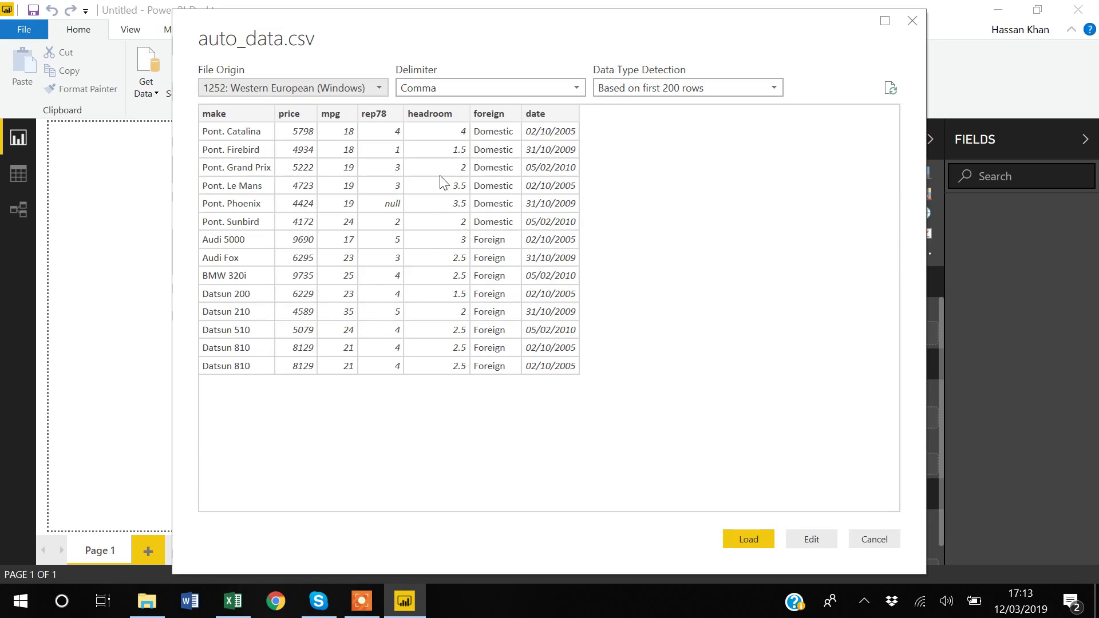
Open the previewed auto_data.csv table for editing in the Power Query Editor instead of loading it directly
left_click(233, 602)
left_click(236, 606)
left_click(810, 541)
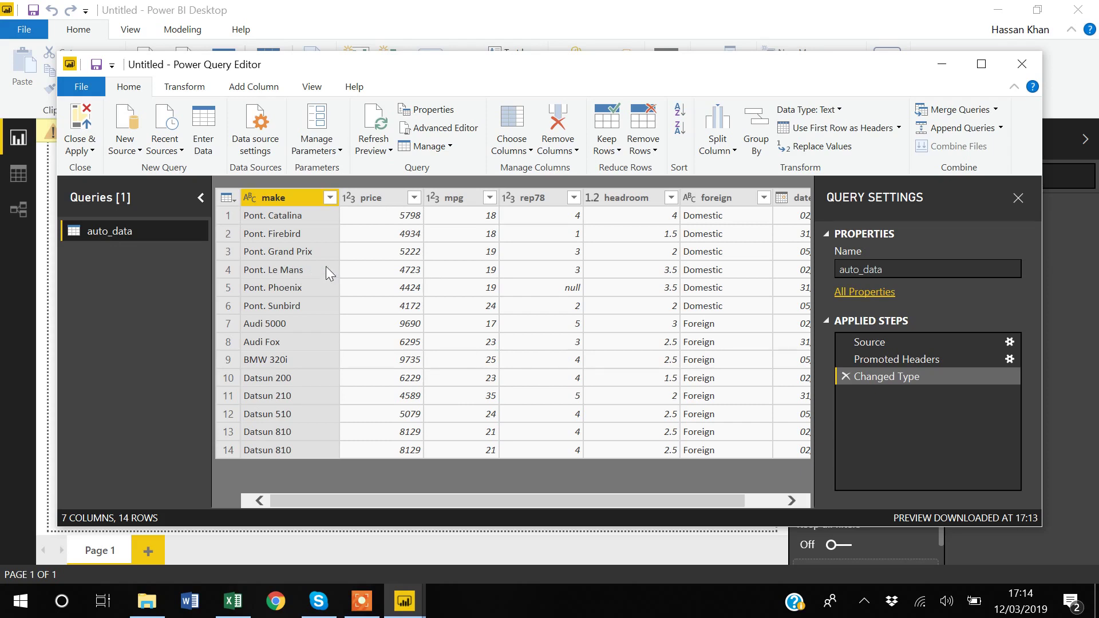
Rename the price column as "price of car"
left_click(376, 194)
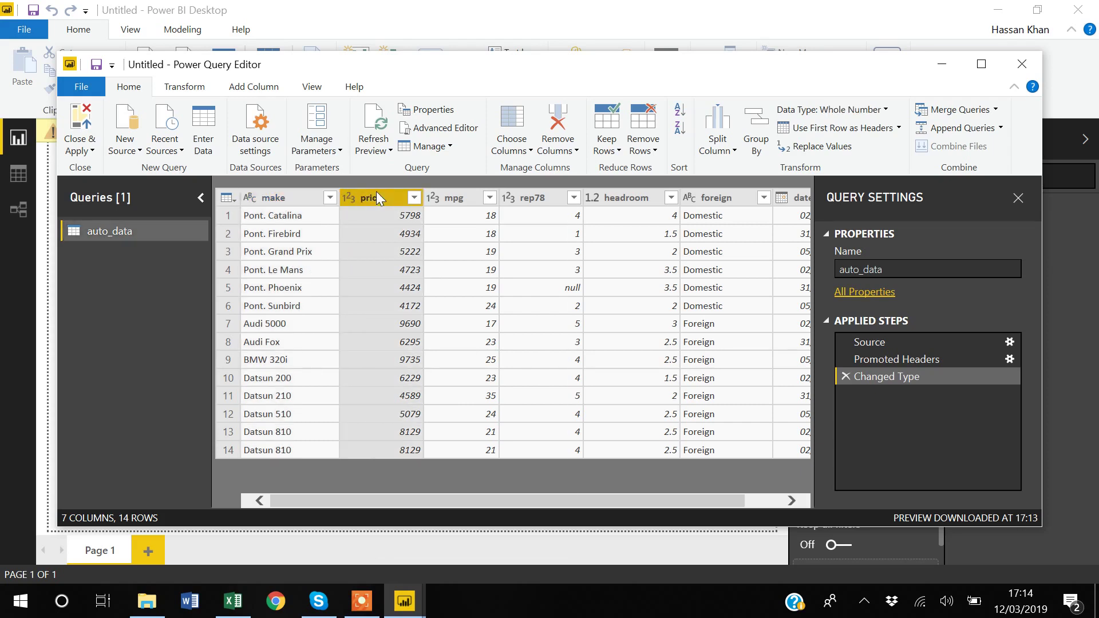
right_click(377, 197)
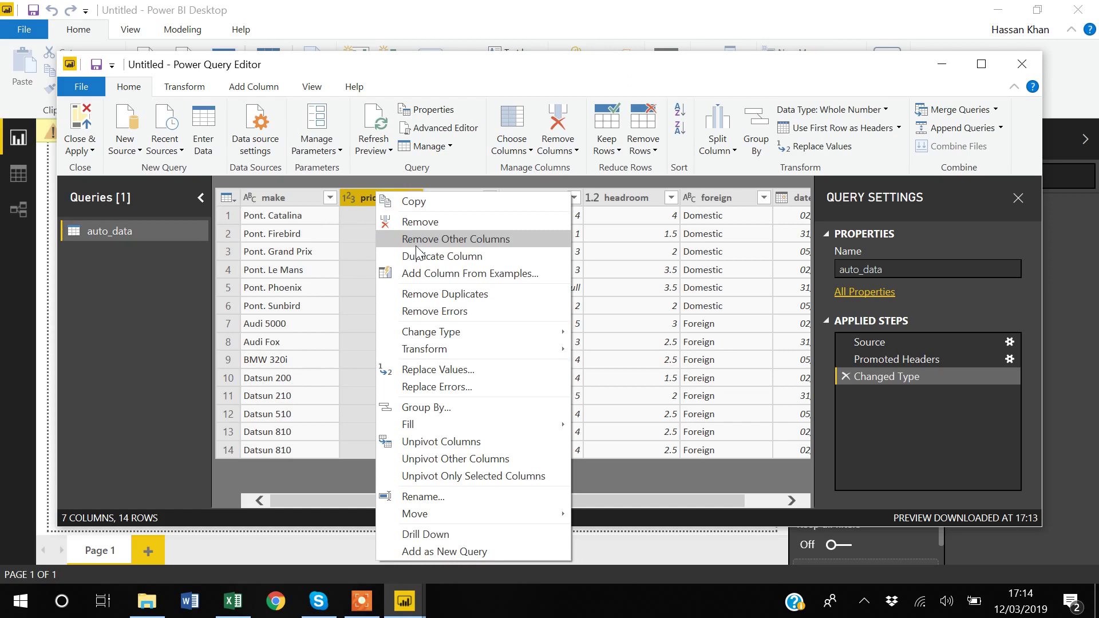
left_click(428, 498)
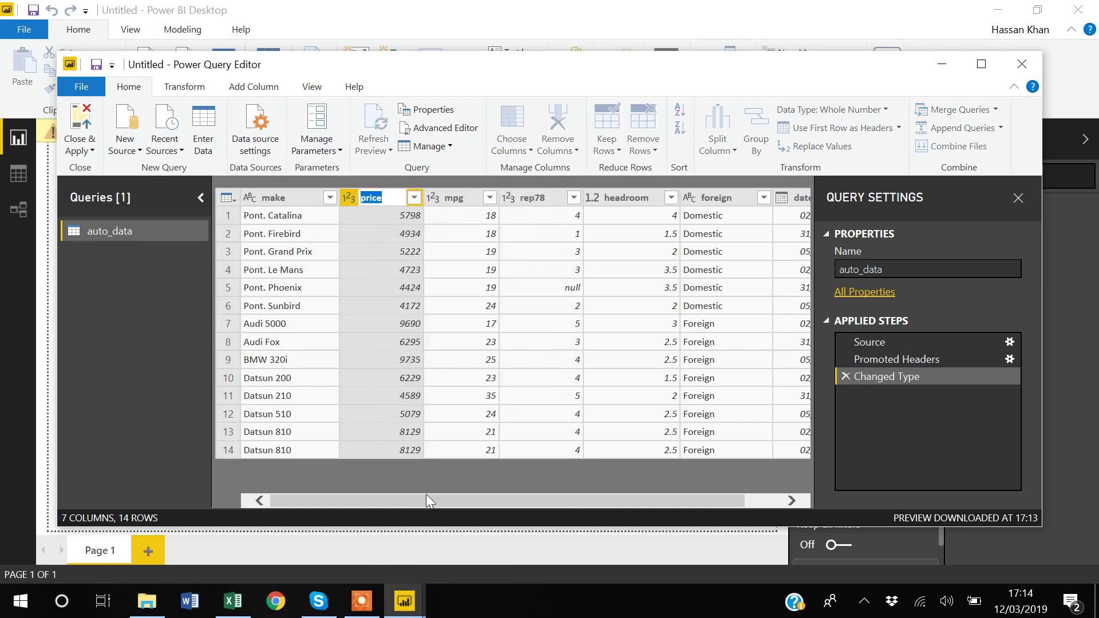
left_click(390, 201)
type("of car")
key("Return")
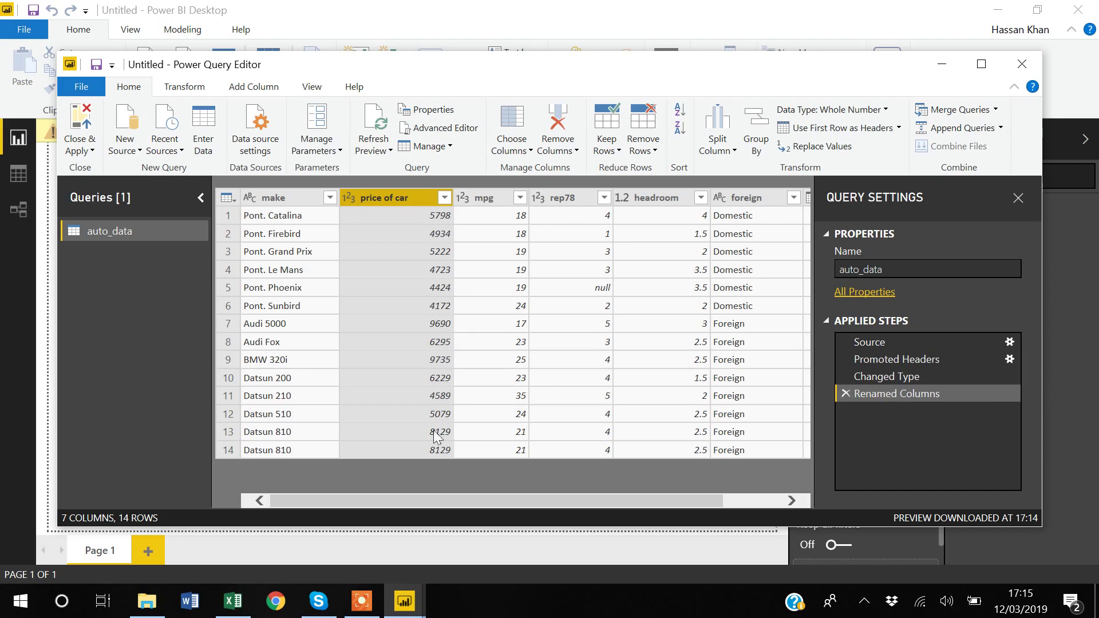
Check the data types of the date, foreign and headroom columns and the types available for the date column
left_click_drag(447, 506, 609, 483)
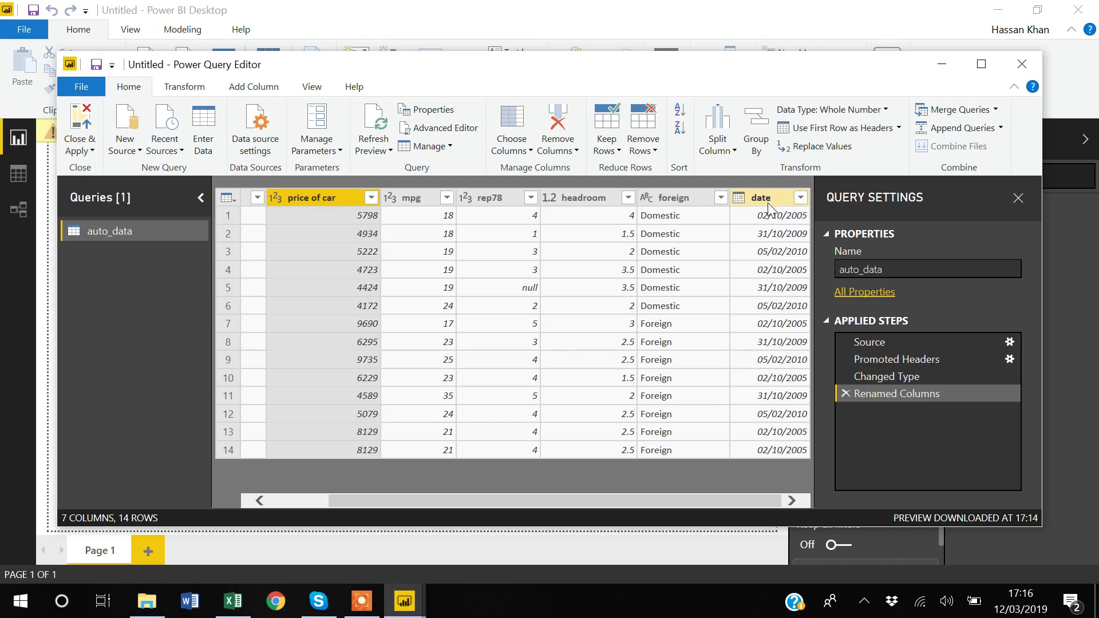
left_click(762, 202)
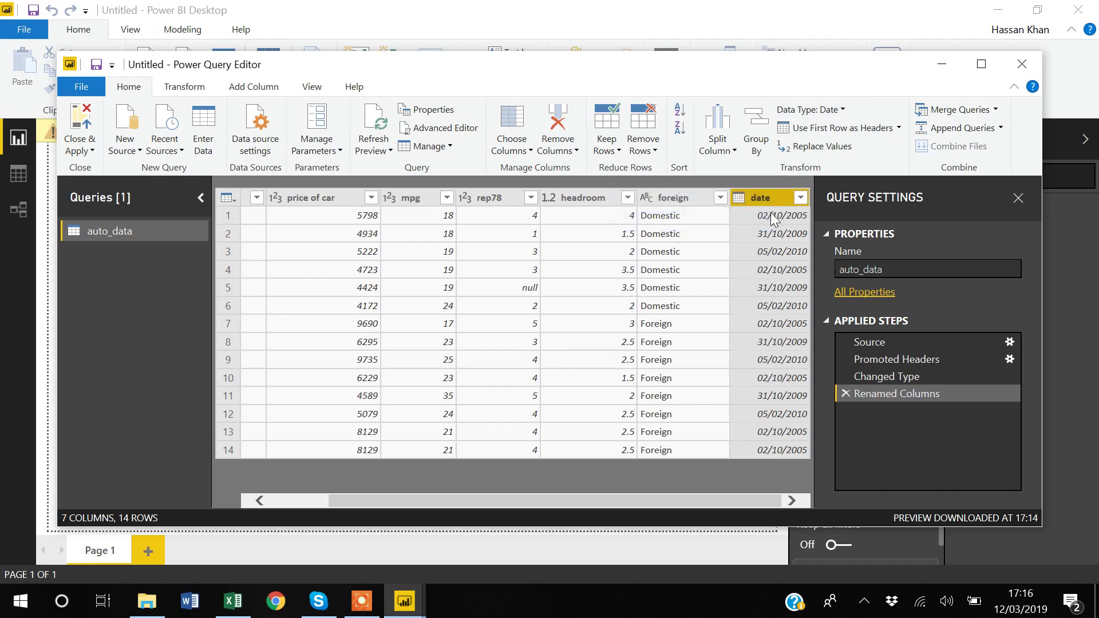
left_click(667, 196)
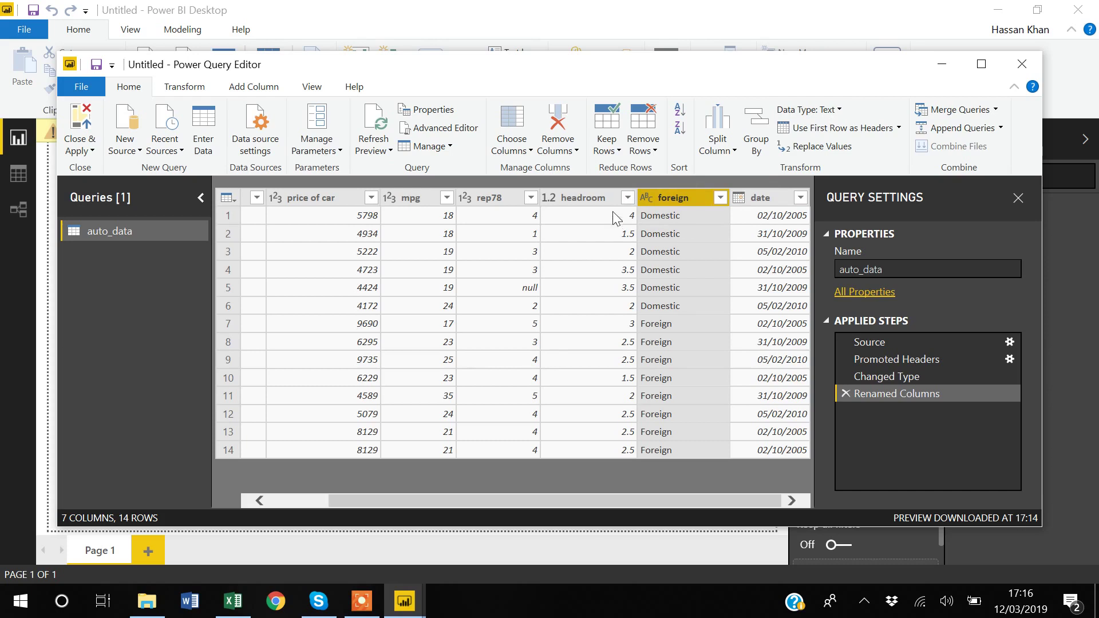
left_click(588, 198)
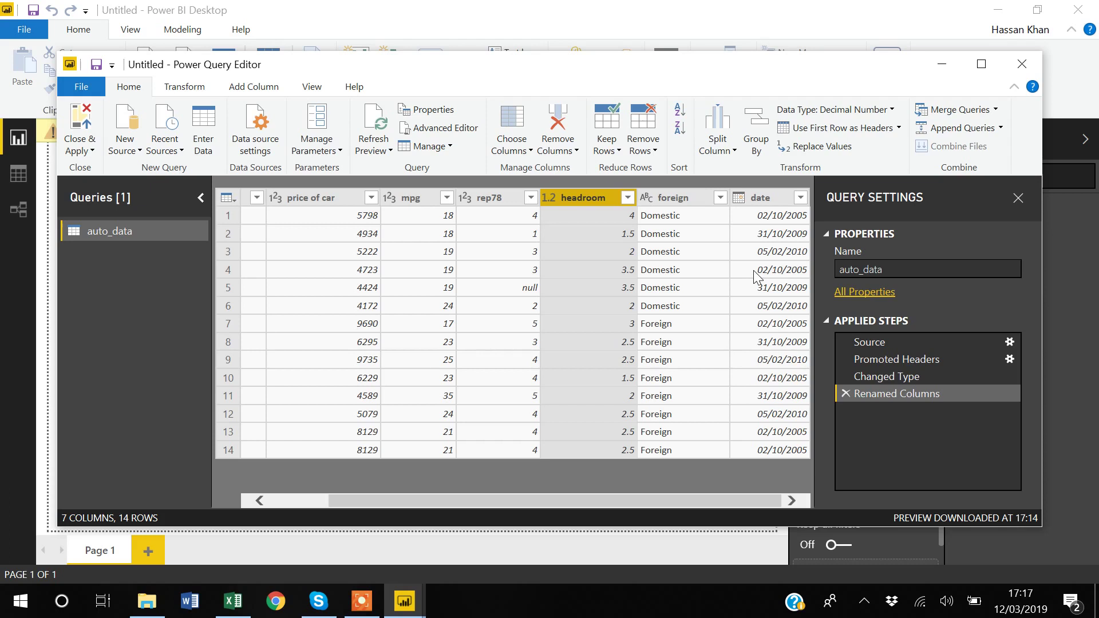
left_click(764, 205)
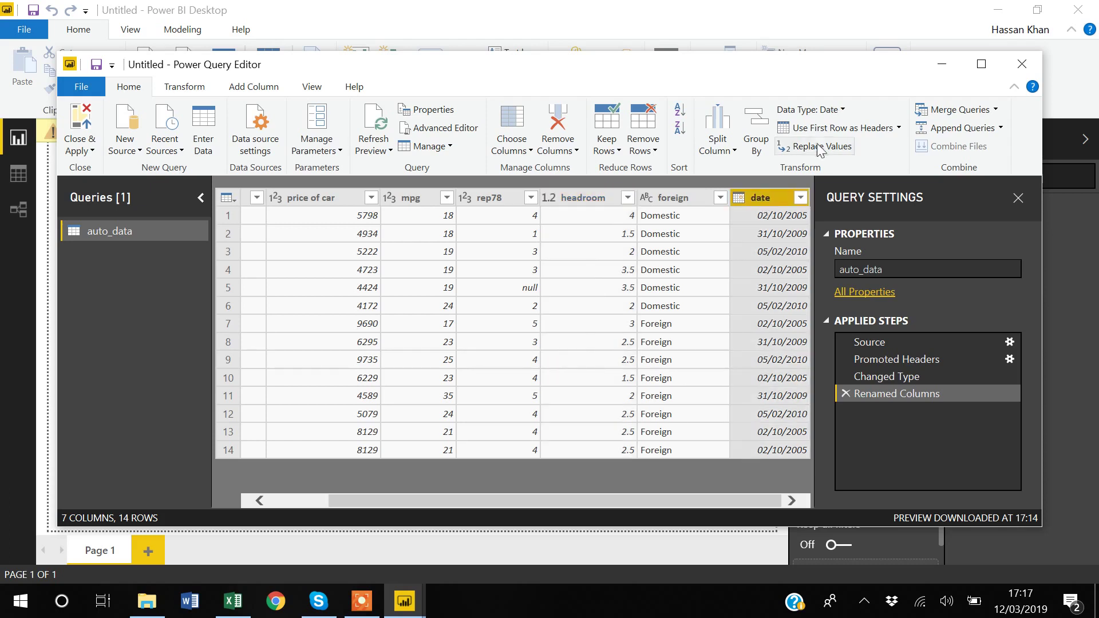
left_click(843, 112)
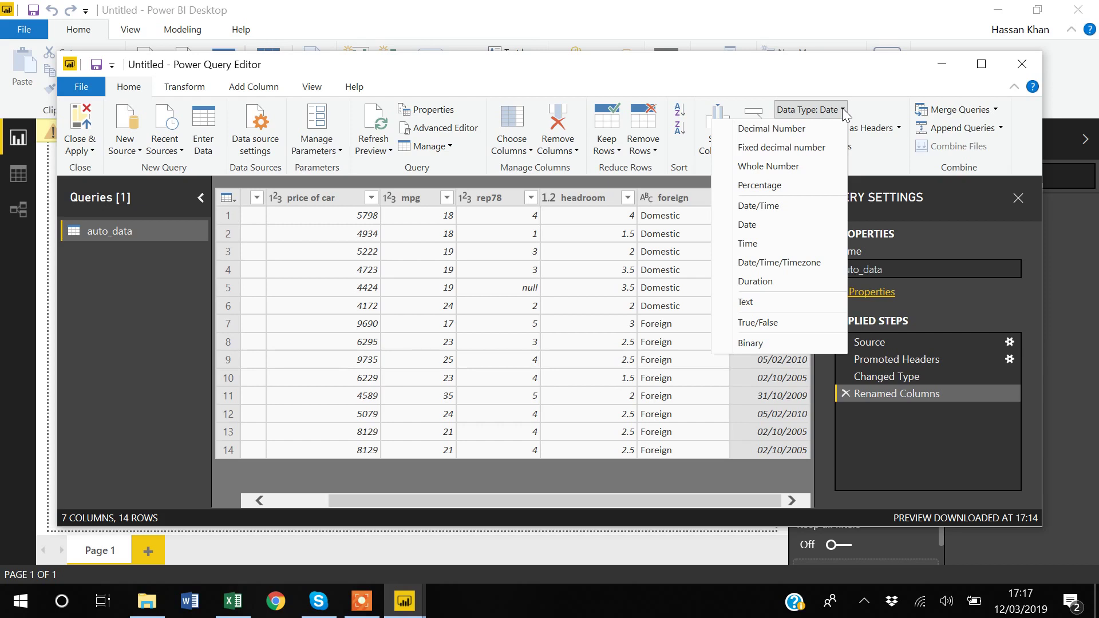
left_click(656, 271)
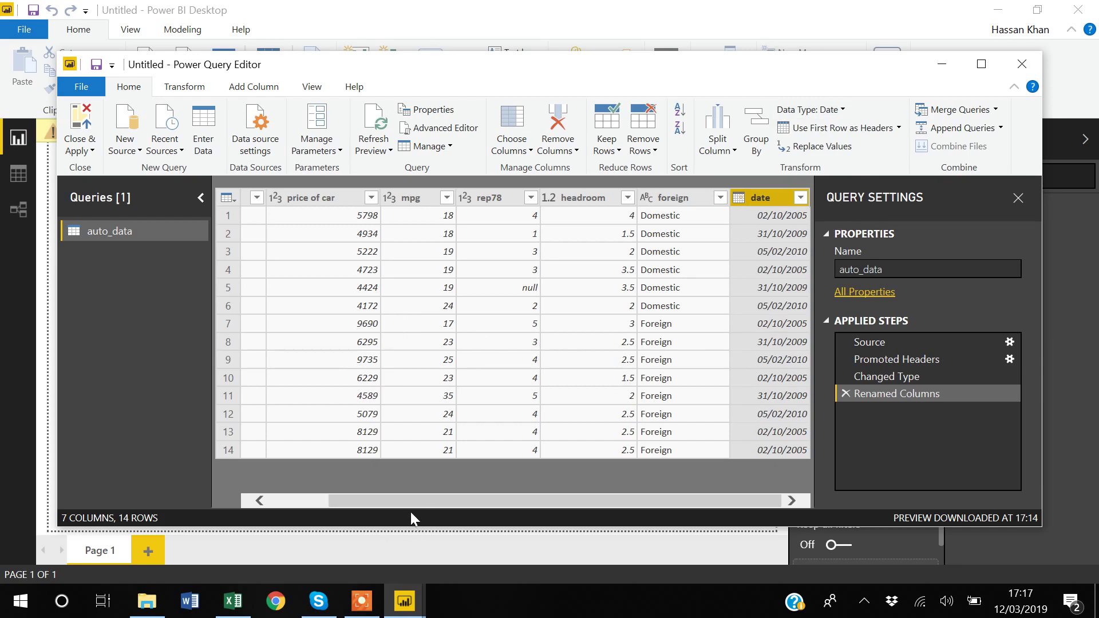
left_click_drag(410, 500, 540, 484)
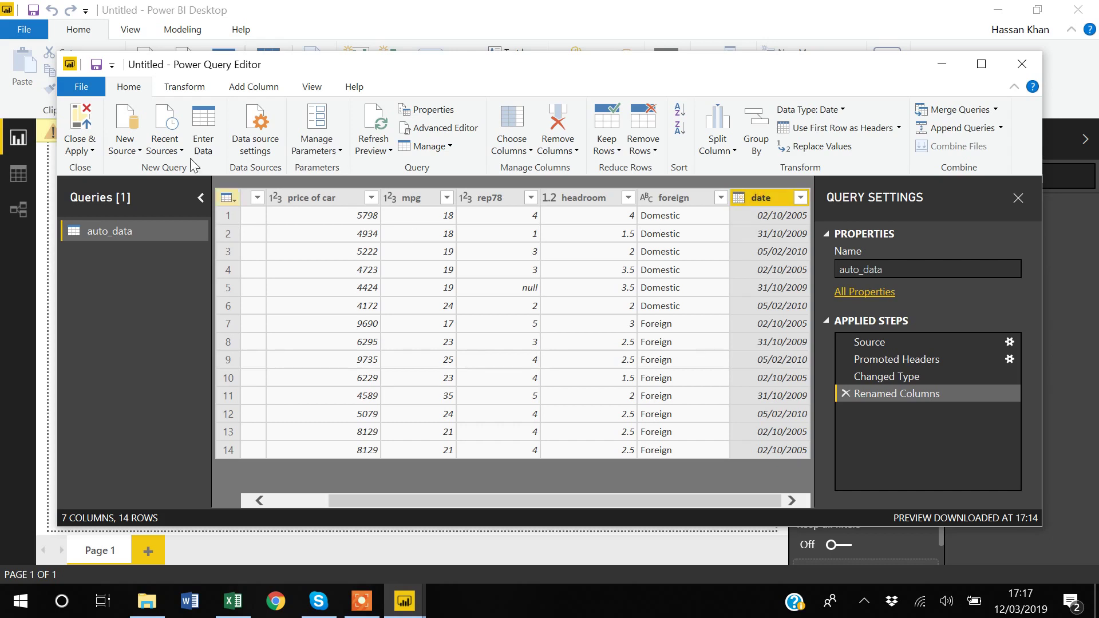
Transform the date column to keep only the month number of each date
left_click(253, 88)
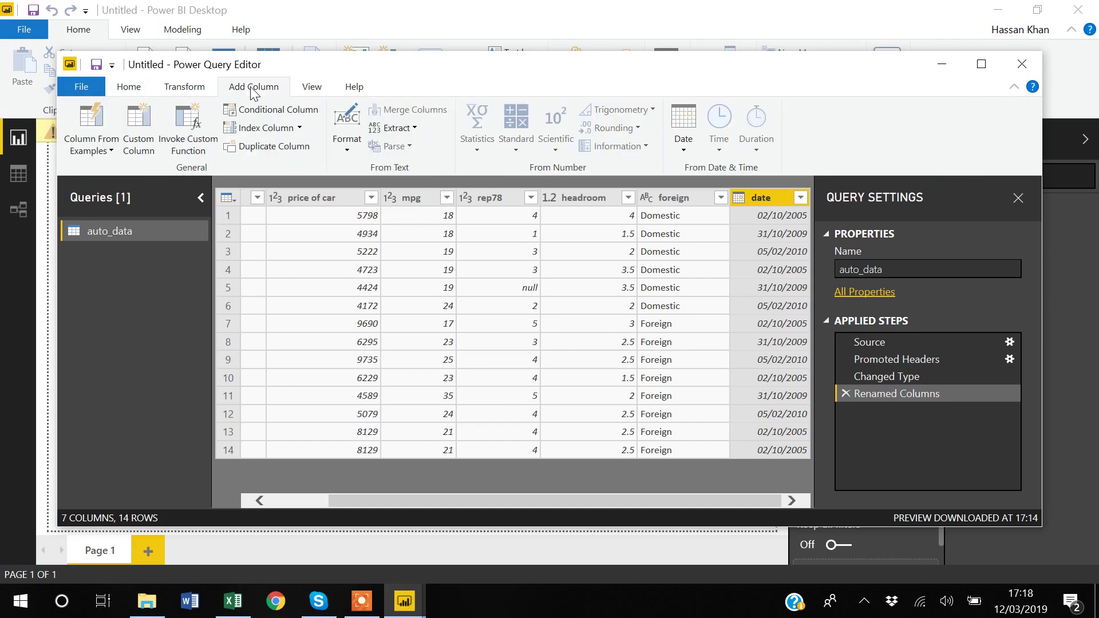
left_click(183, 89)
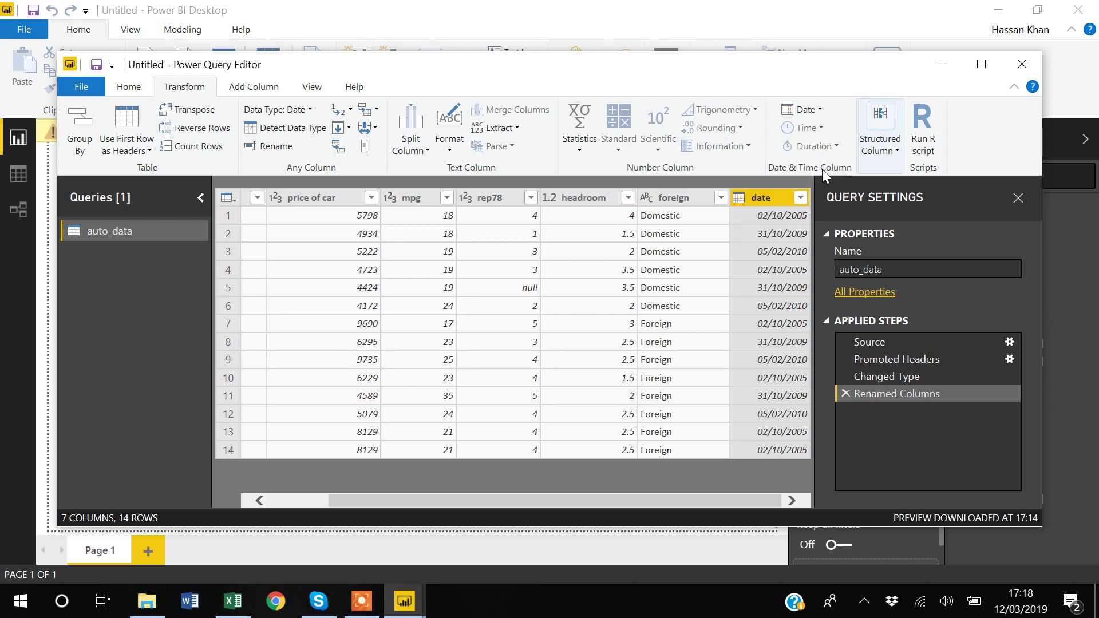
left_click(818, 110)
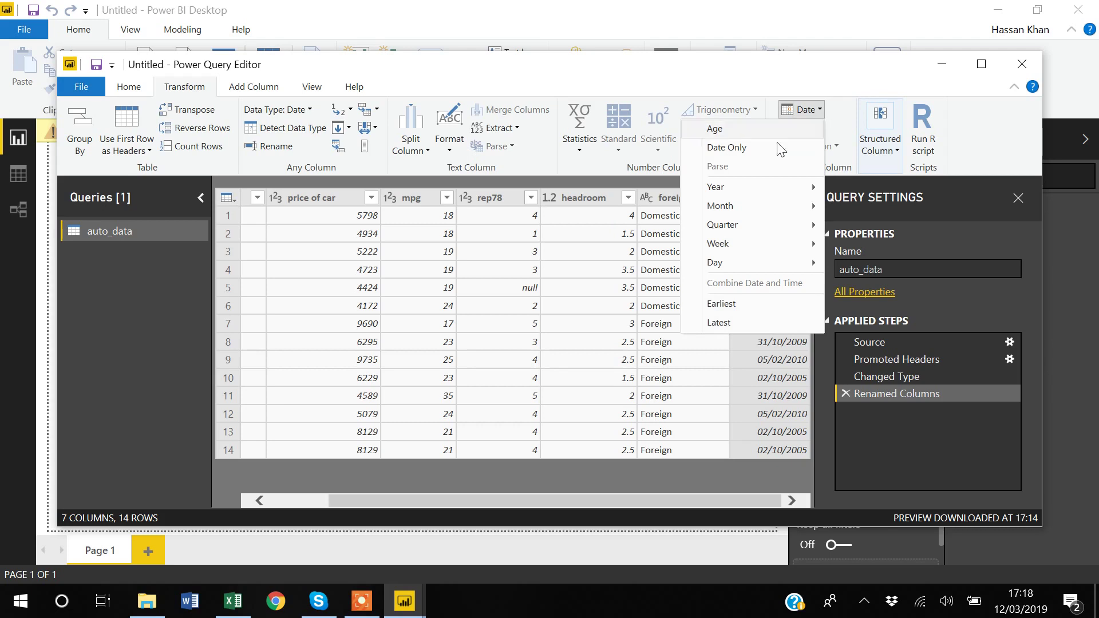
mouse_move(740, 182)
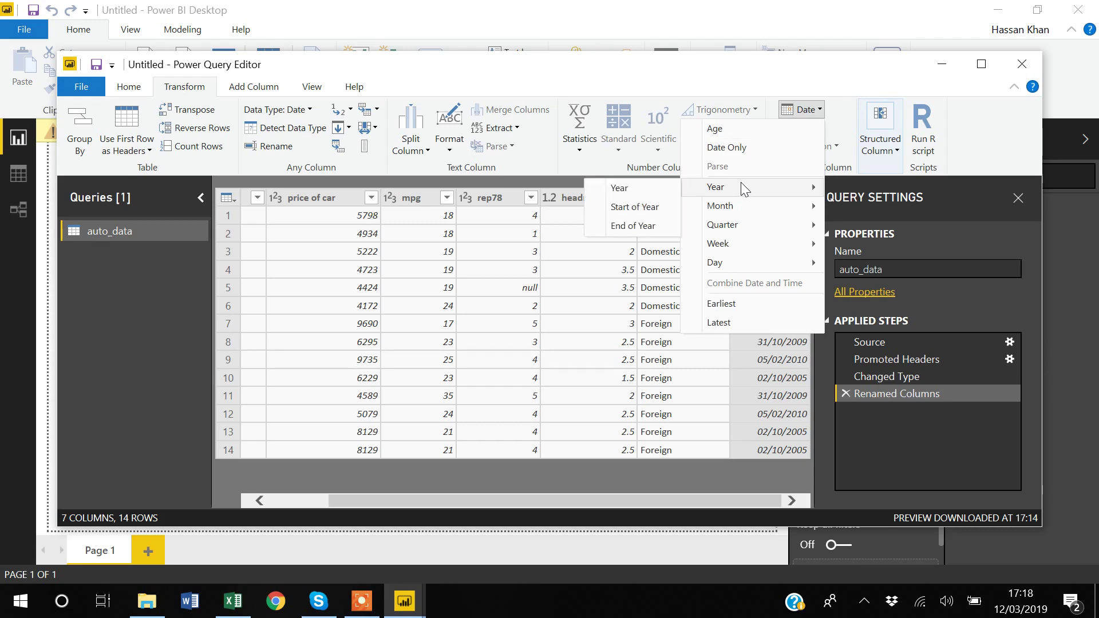
mouse_move(731, 210)
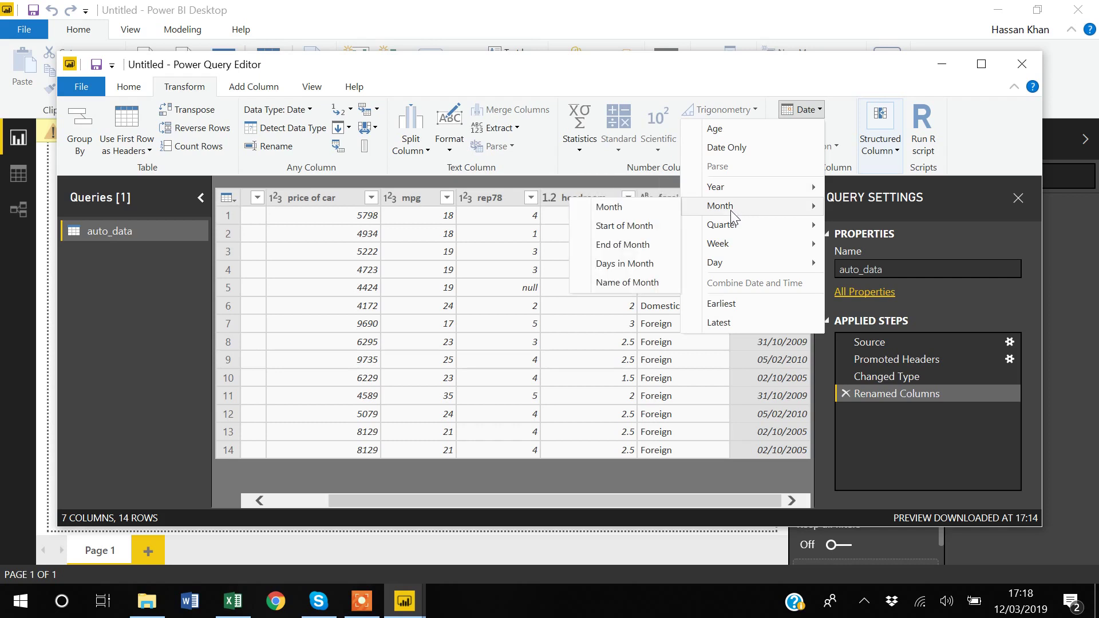
left_click(615, 212)
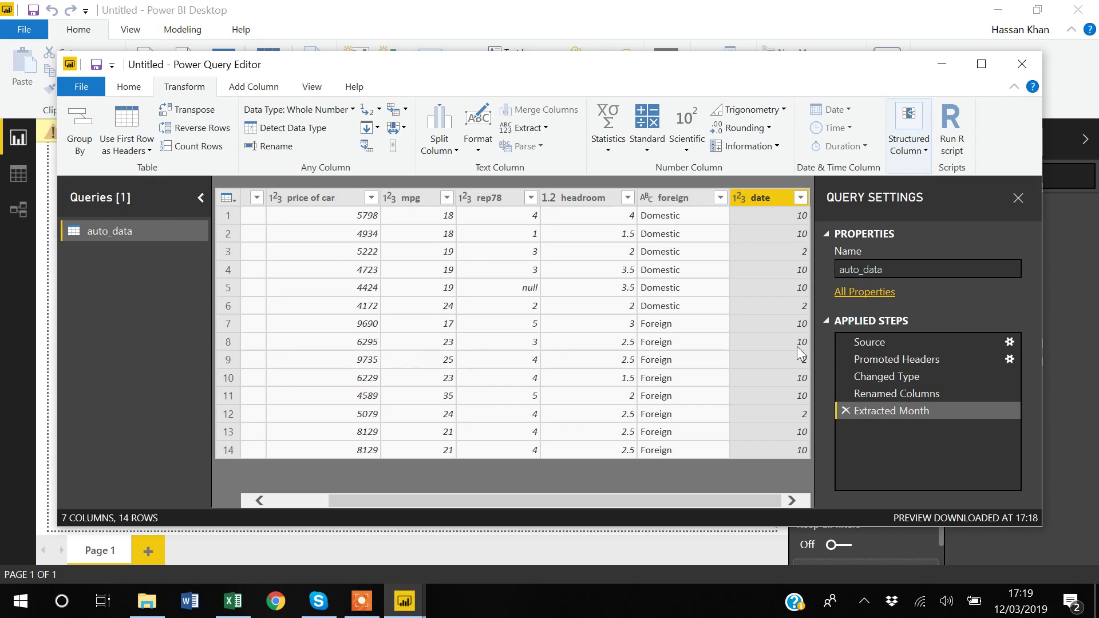
Apply the pending query changes to the report and close the Power Query Editor
left_click(83, 91)
left_click(85, 92)
left_click(129, 92)
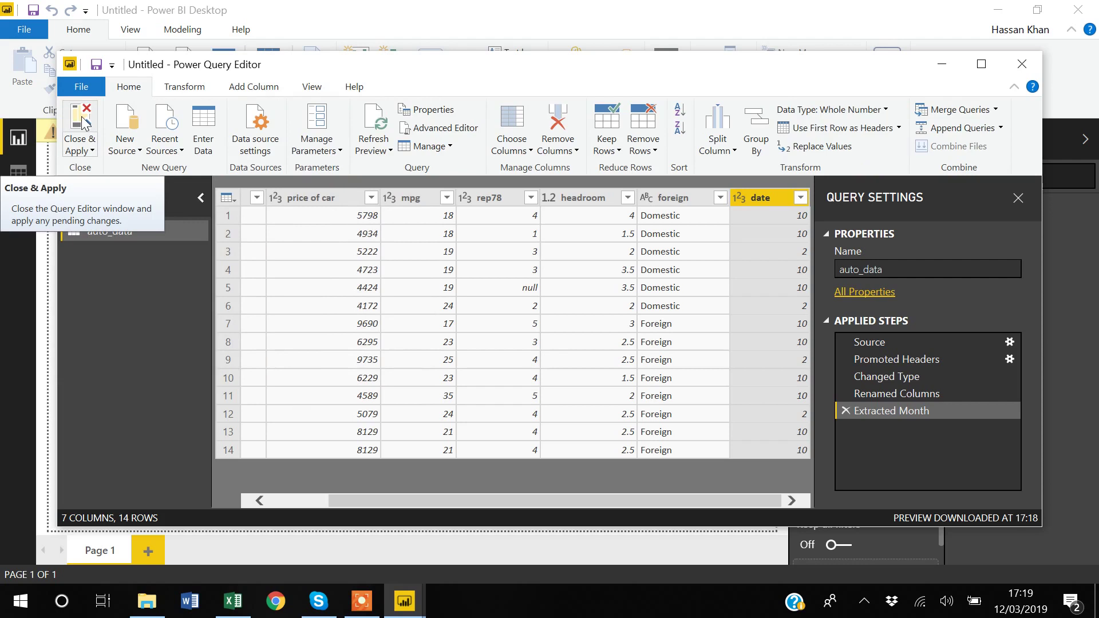
left_click(81, 129)
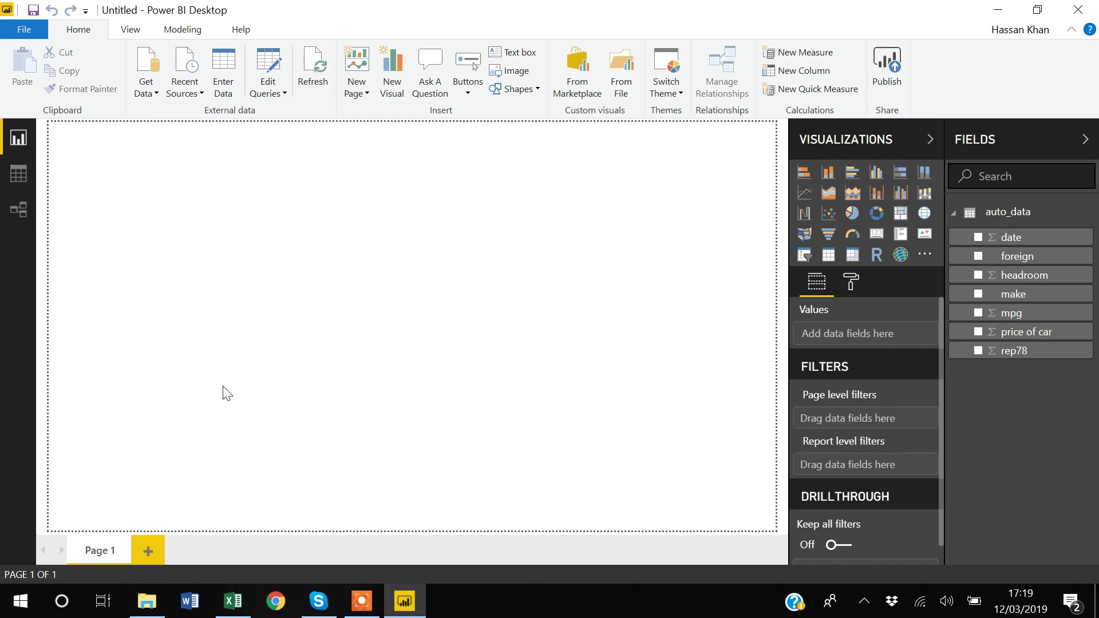
Save the report as "testing" in the Data manipulation folder and close Power BI Desktop
left_click(23, 36)
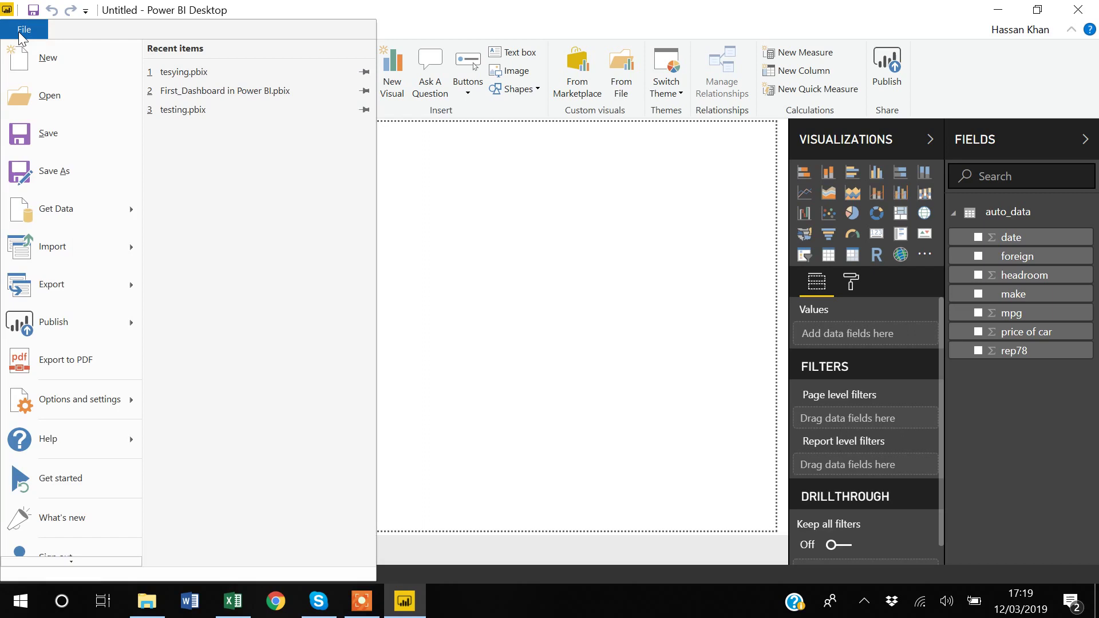
left_click(48, 145)
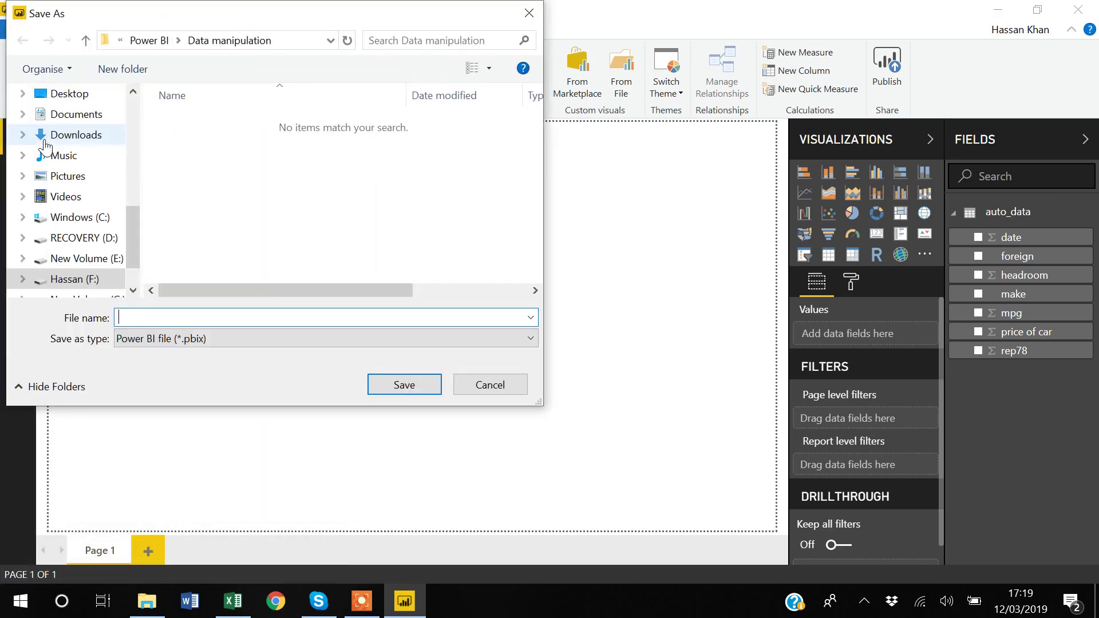
type("testing")
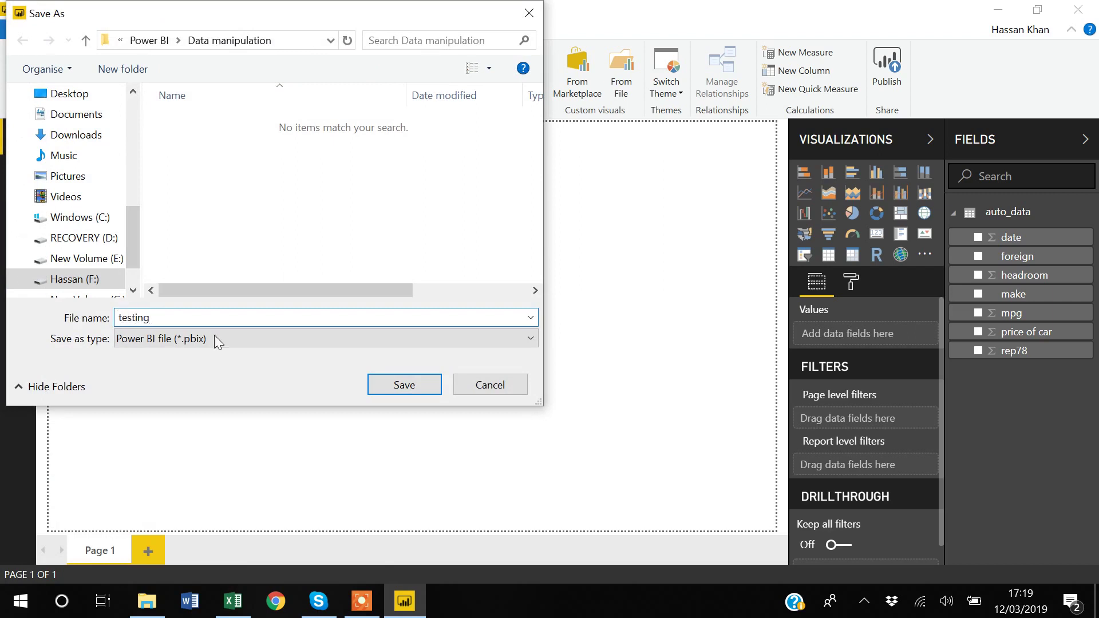
left_click(404, 385)
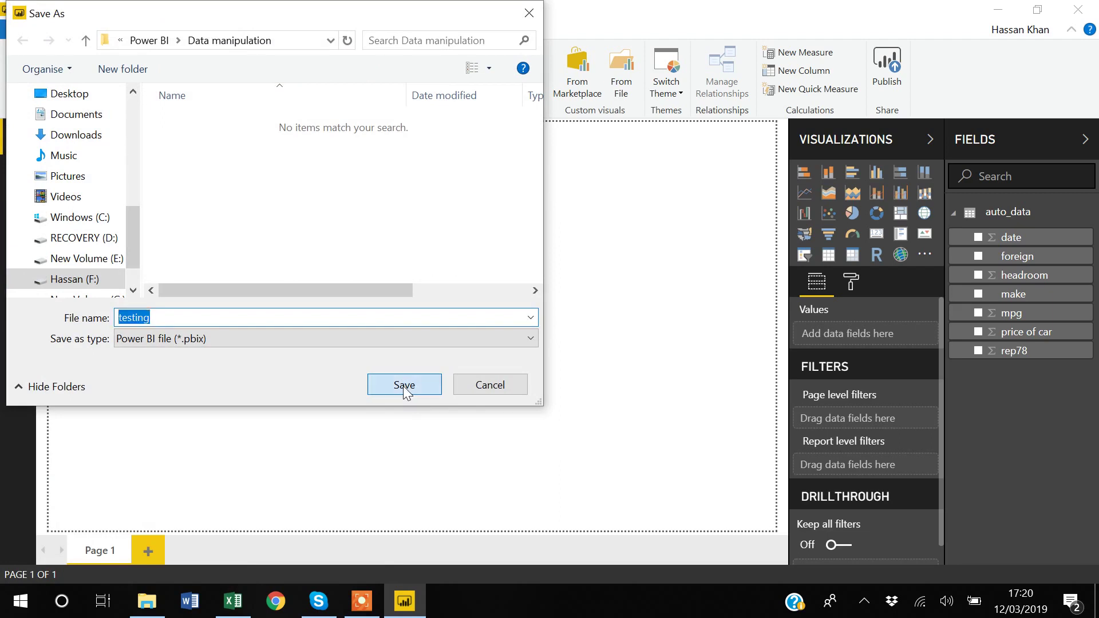
left_click(1083, 16)
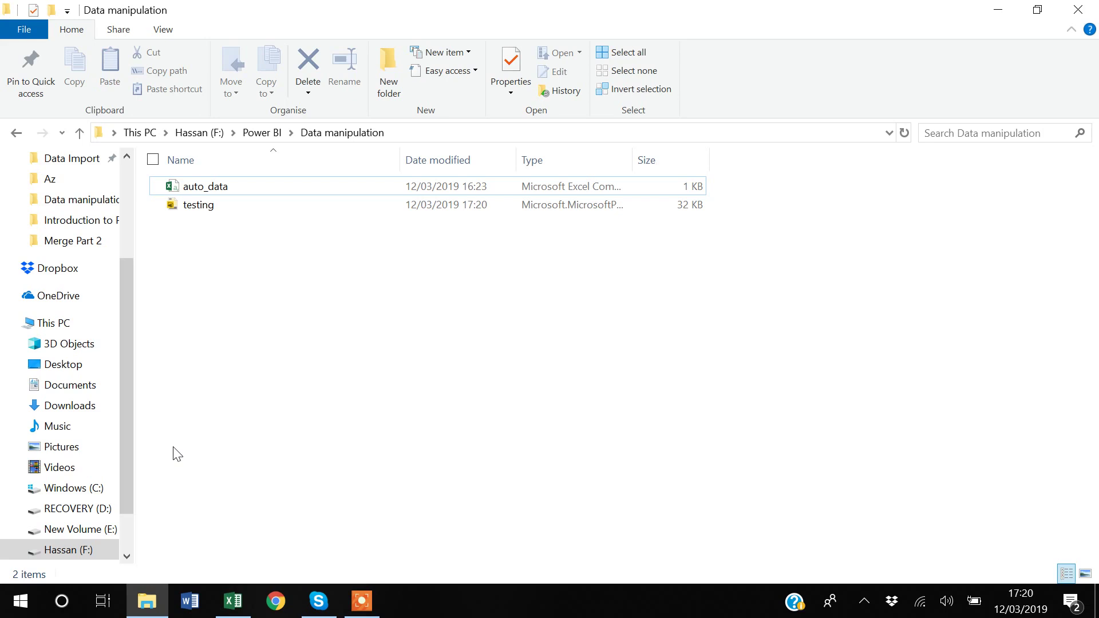
Open the auto_data CSV file from the Data manipulation folder in Excel
left_click(189, 186)
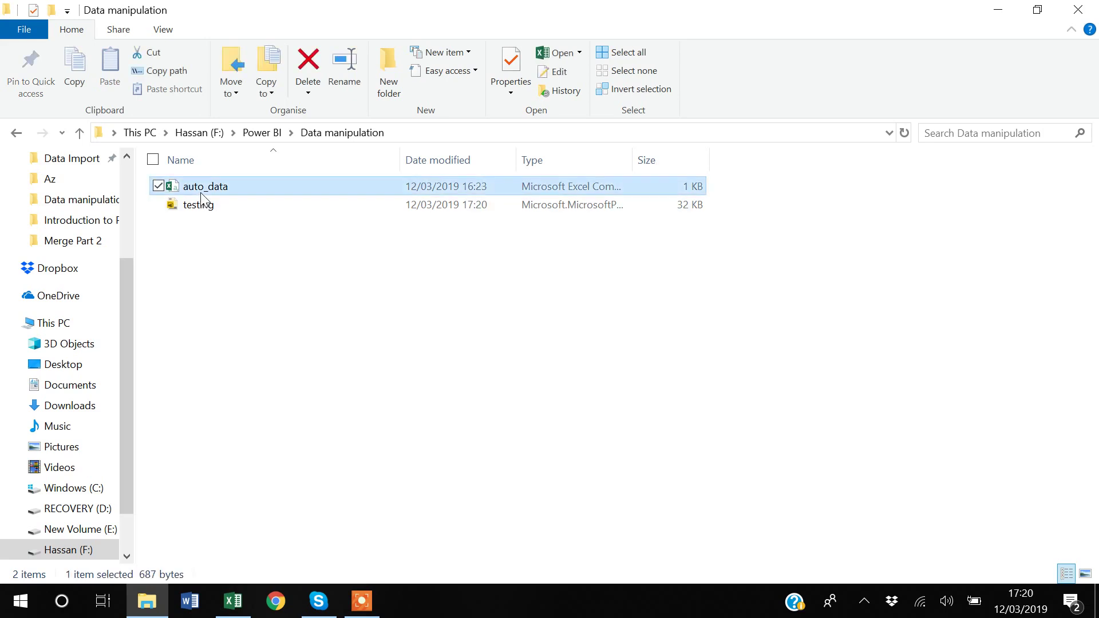
double_click(201, 194)
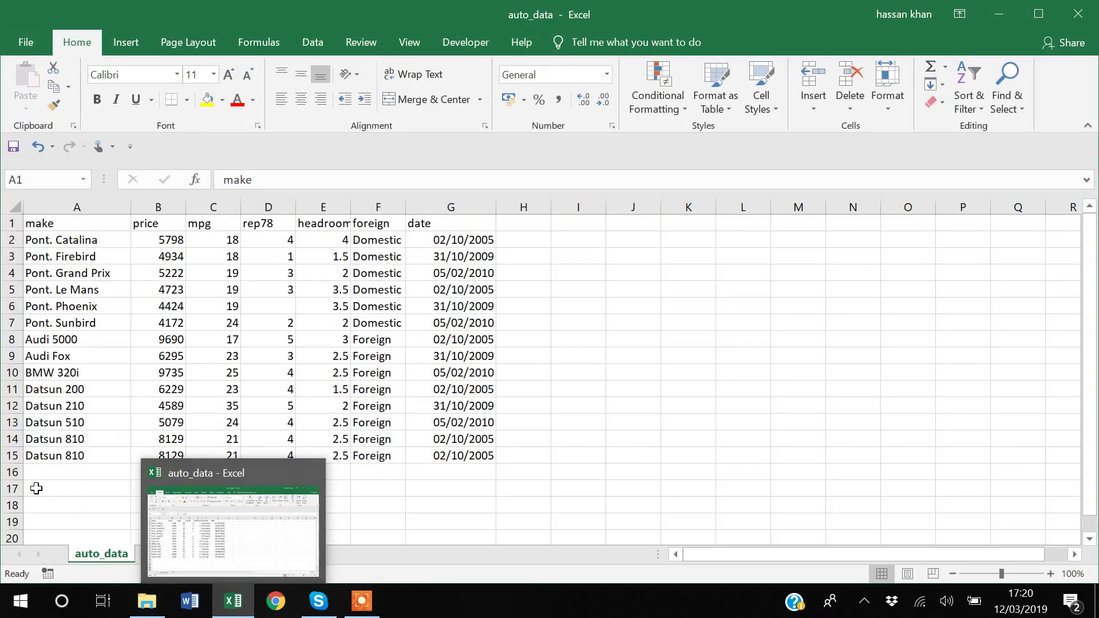
left_click(36, 488)
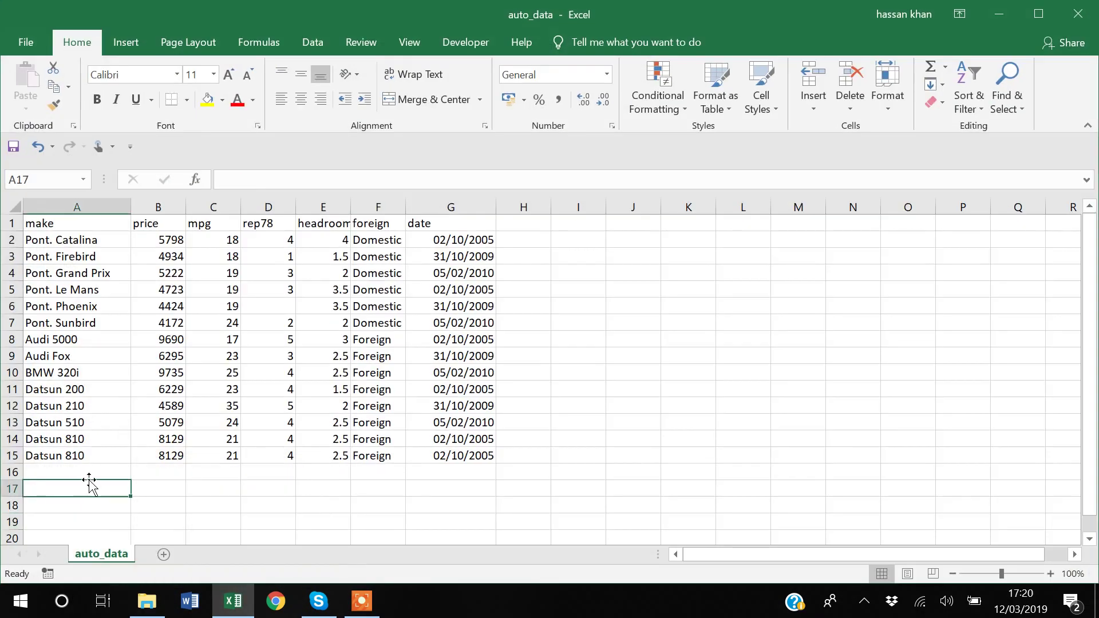
Copy the two Datsun 810 records in A14:G15 and paste them below the data starting at A16
left_click(48, 455)
key("Up")
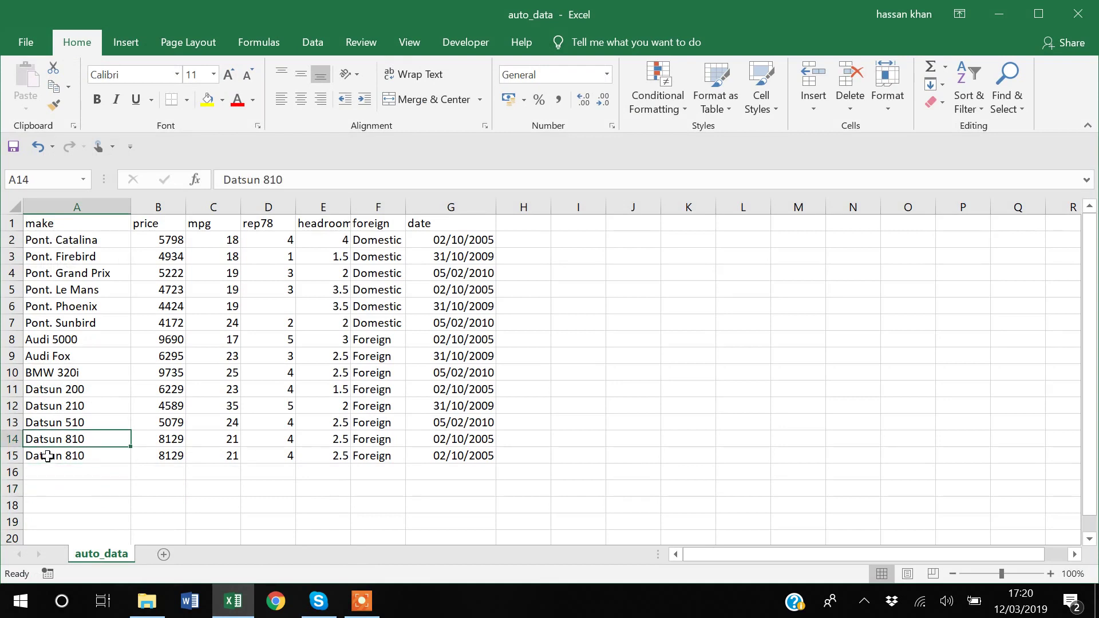
key("shift+Right")
key("shift+Right")
key("shift+Right")
key("shift+Right")
key("shift+Right")
key("shift+Right")
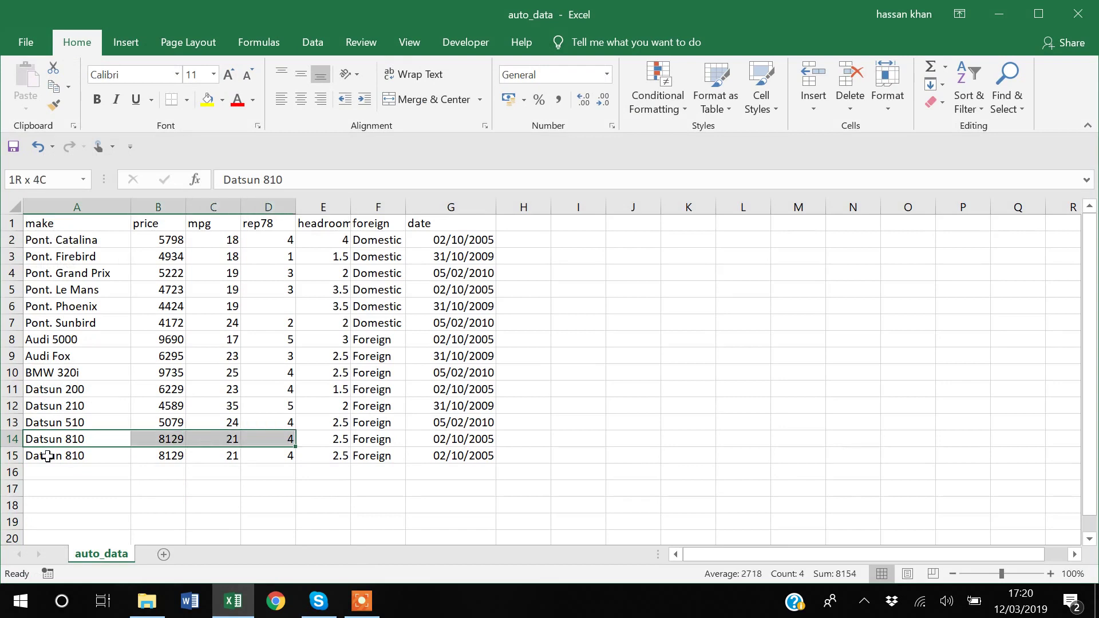
key("shift+Down")
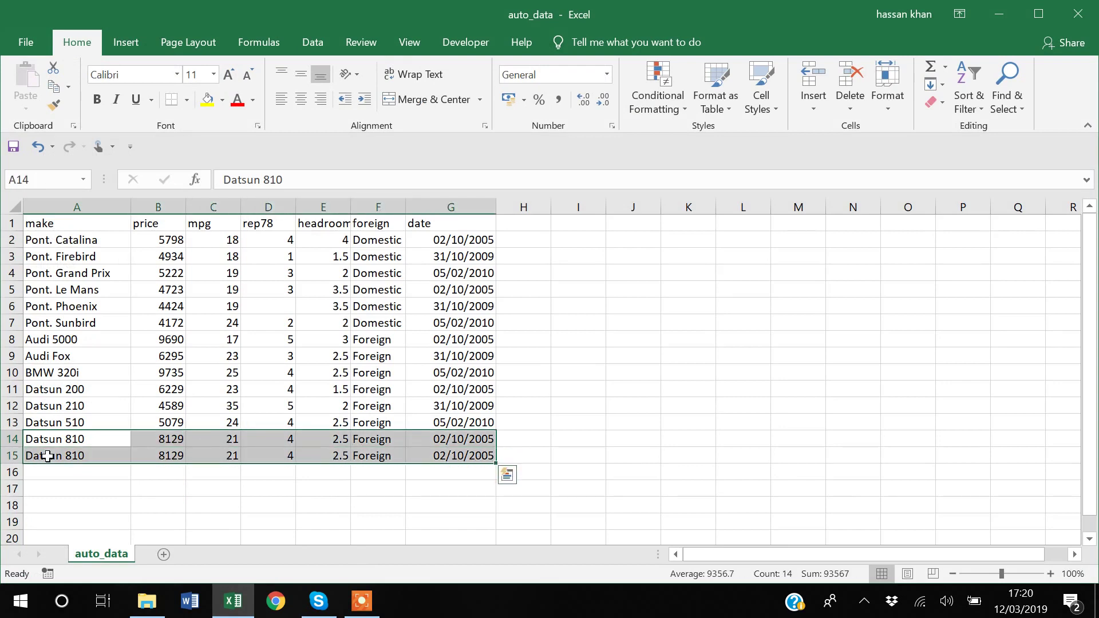
key("ctrl+c")
key("Down")
key("Down")
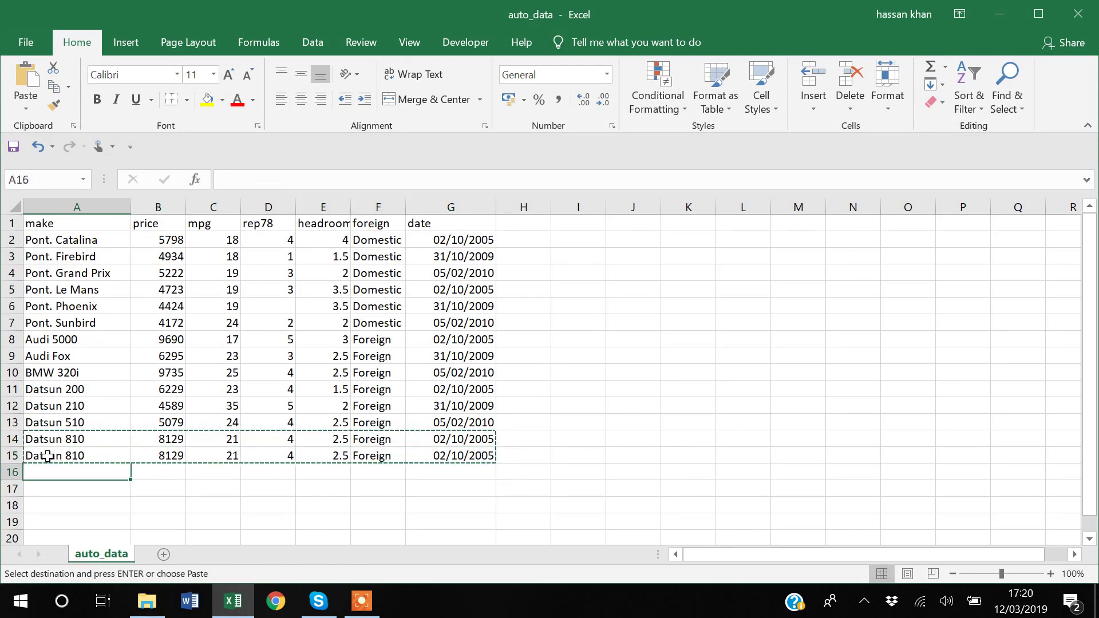
key("ctrl+v")
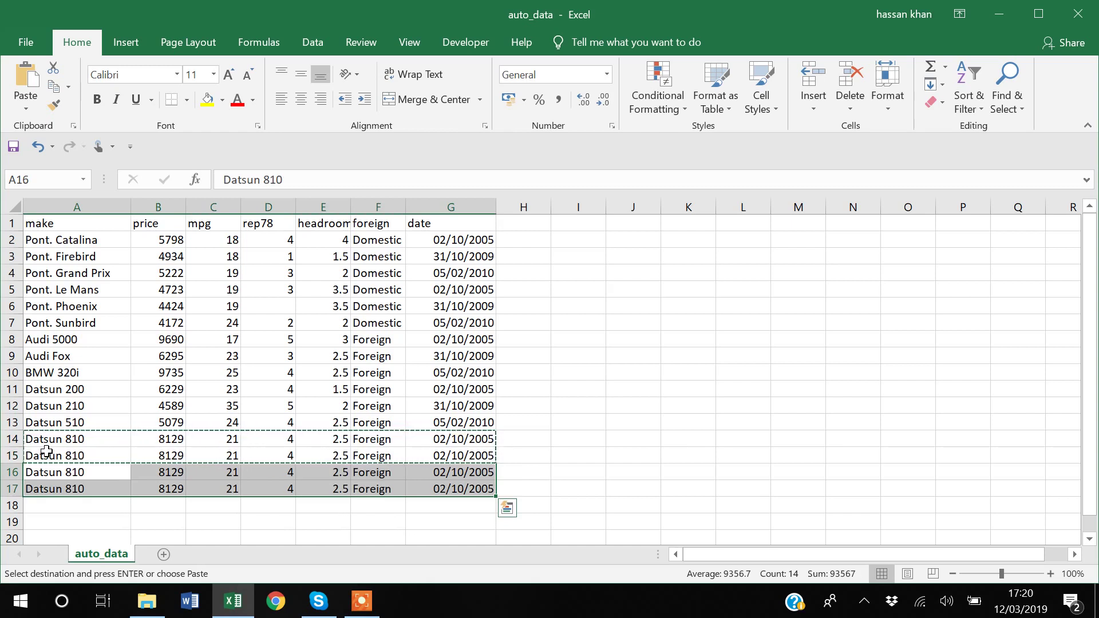
Examine the repeated Datsun 810 records in rows 14 to 17 of the auto_data sheet
left_click(36, 439)
key("shift+Right")
key("shift+Right")
key("shift+Right")
key("shift+Right")
key("shift+Right")
key("shift+Right")
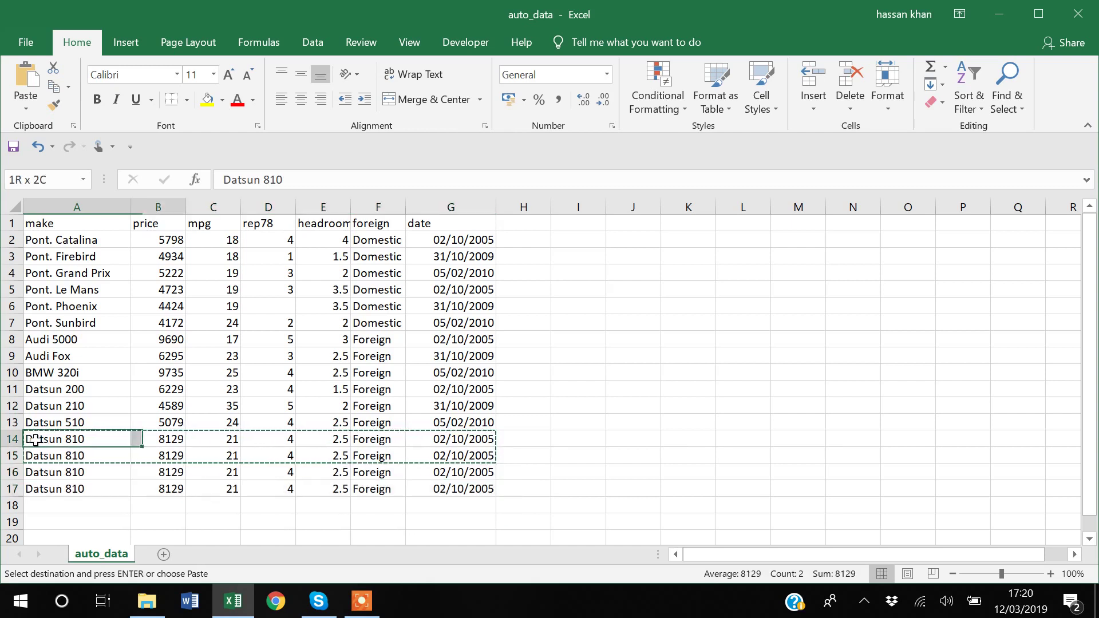
key("shift+Right")
key("ctrl+Down")
key("Down")
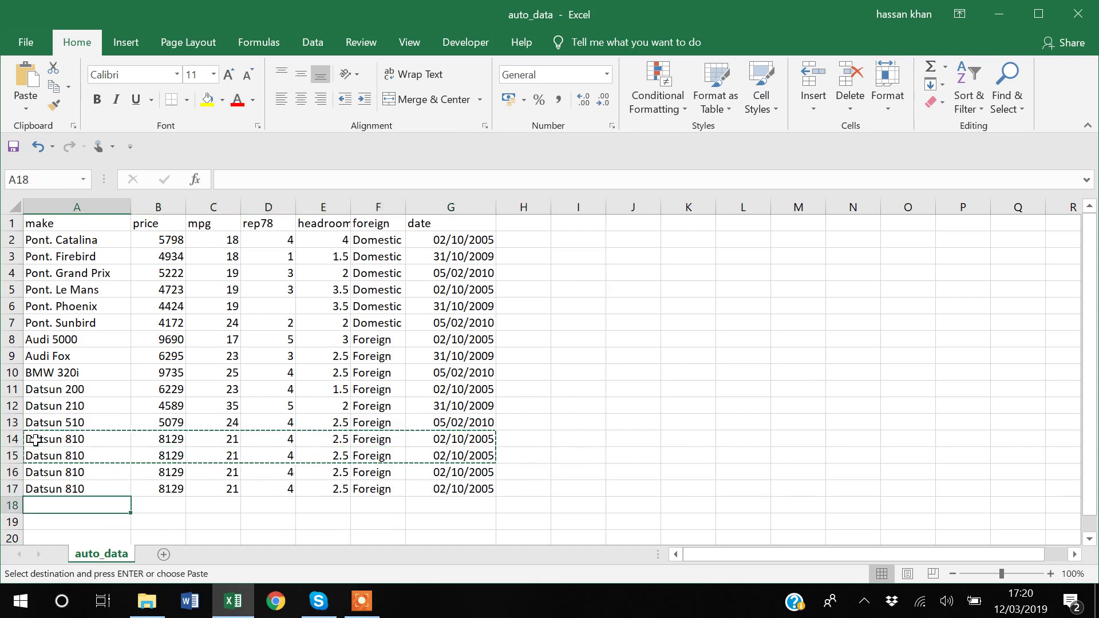
left_click(601, 457)
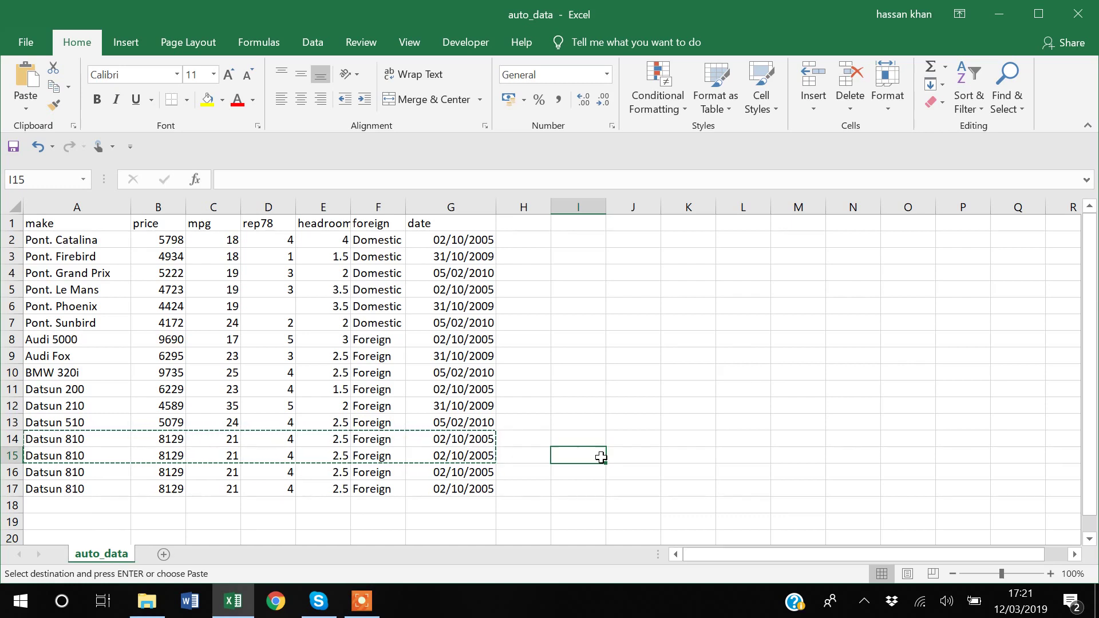
Save auto_data, keeping the CSV format, and switch back to the Data manipulation folder in File Explorer
key("ctrl+s")
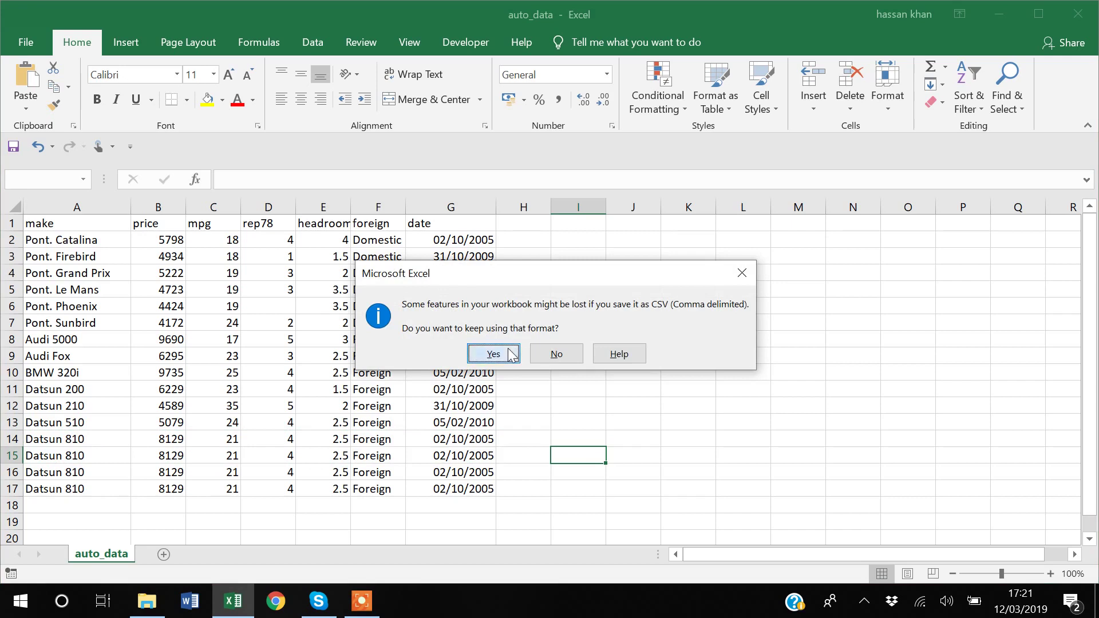
left_click(493, 354)
left_click(150, 602)
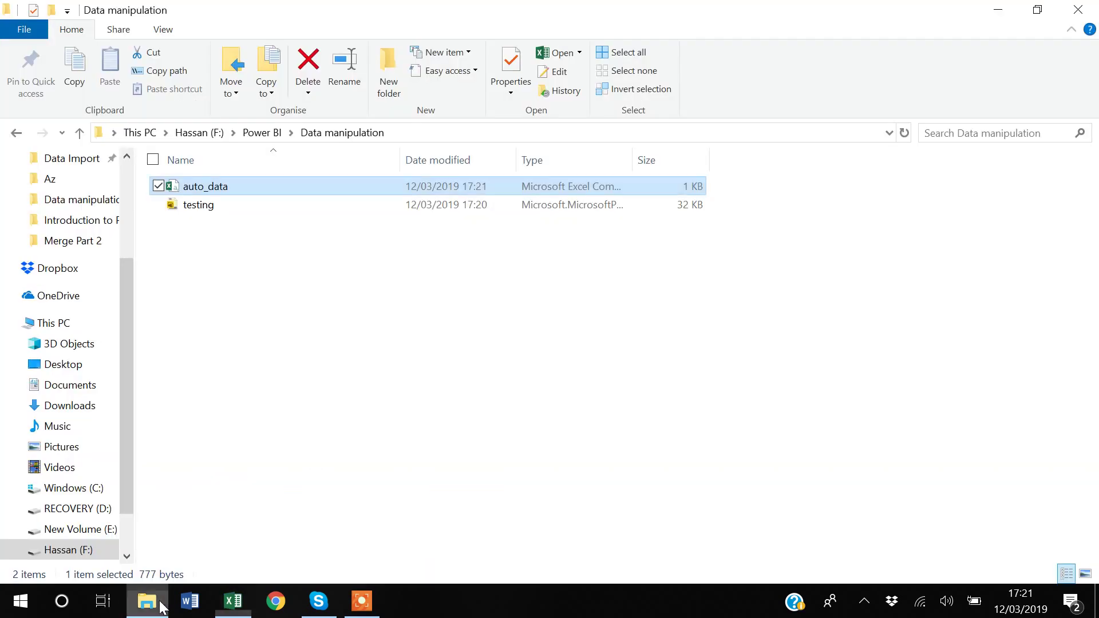
Reopen the testing report in Power BI Desktop and open its queries in the Power Query Editor
left_click(201, 212)
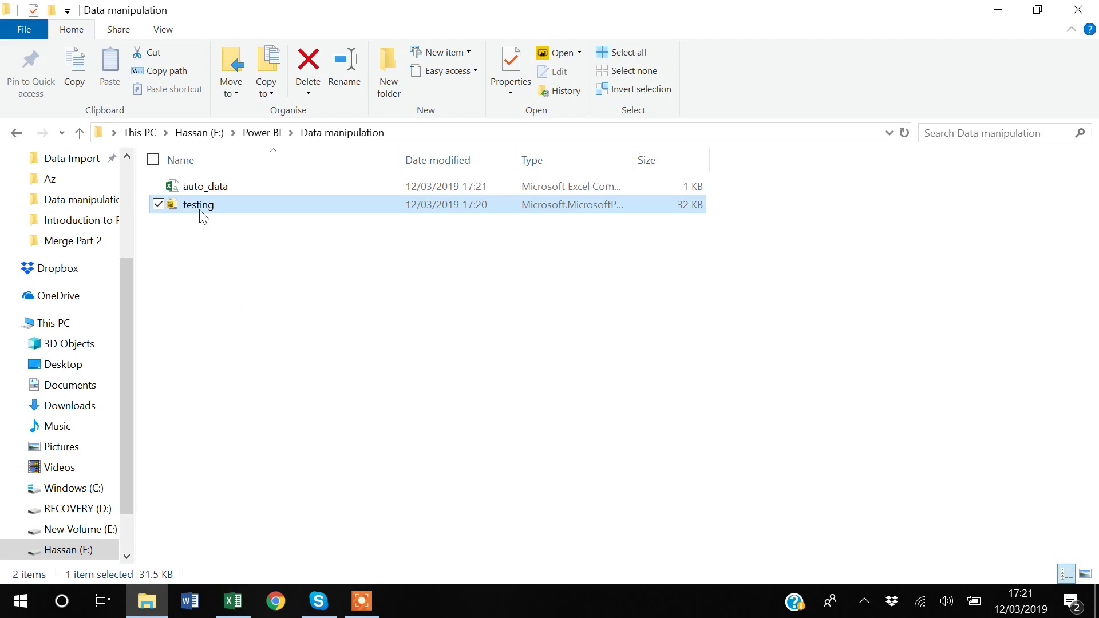
double_click(200, 211)
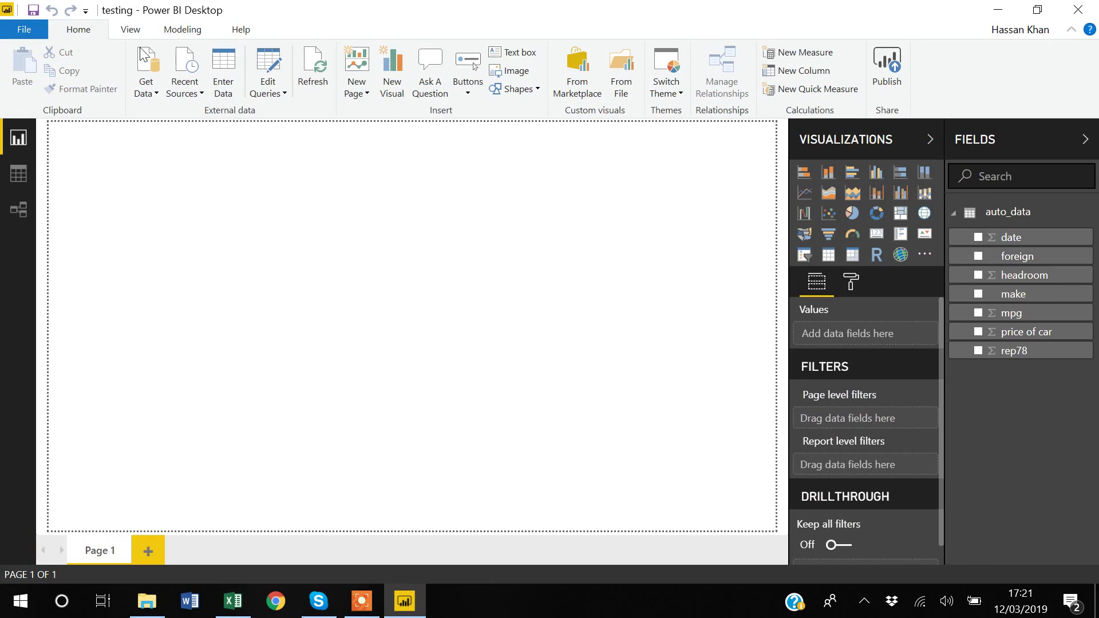
left_click(272, 93)
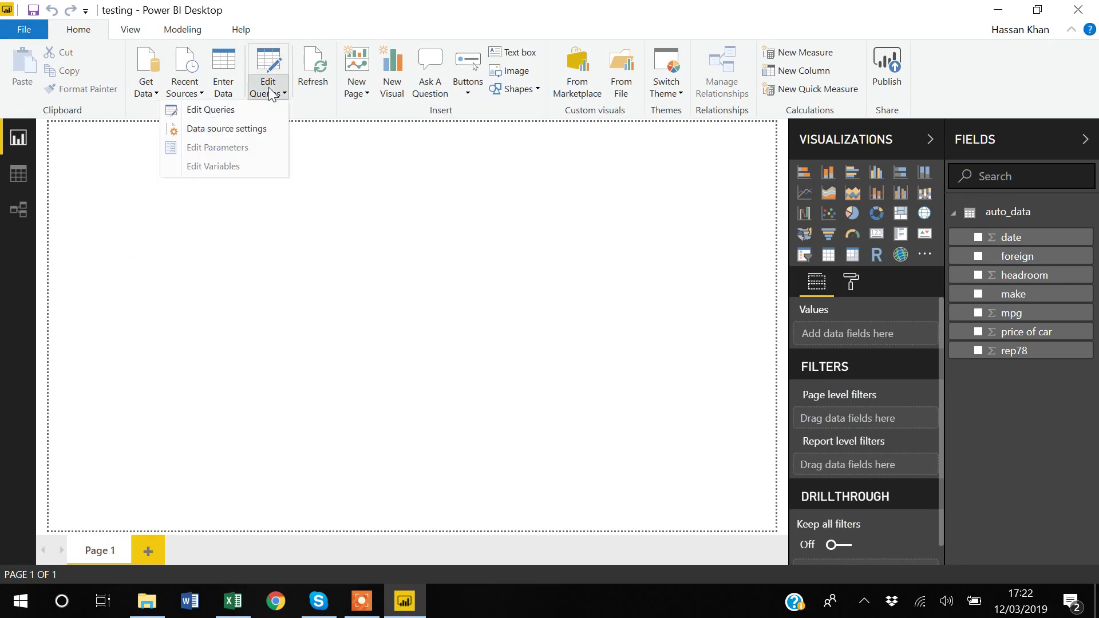
left_click(208, 112)
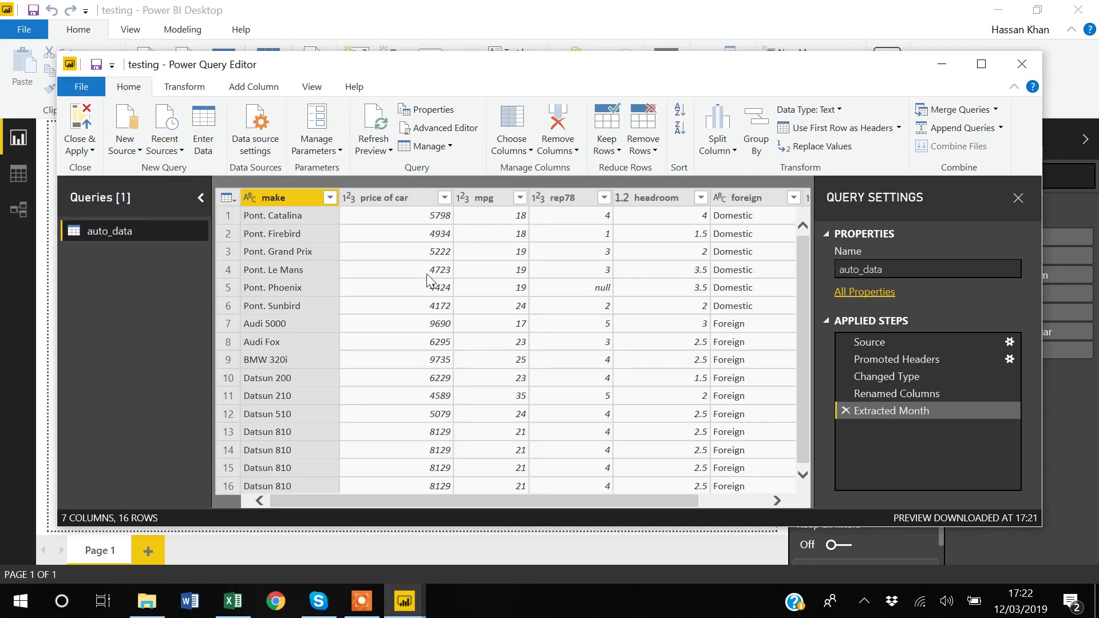
Check the repeated Datsun 810 rows and remove the duplicates based on the make column
scroll(426, 275, "down", 2)
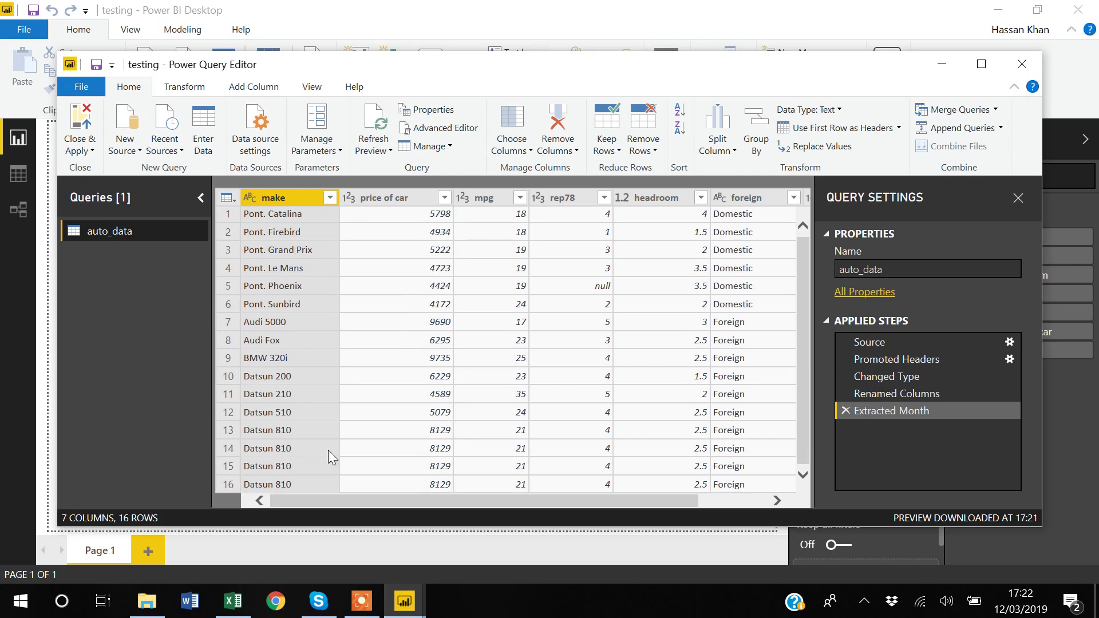
left_click(274, 431)
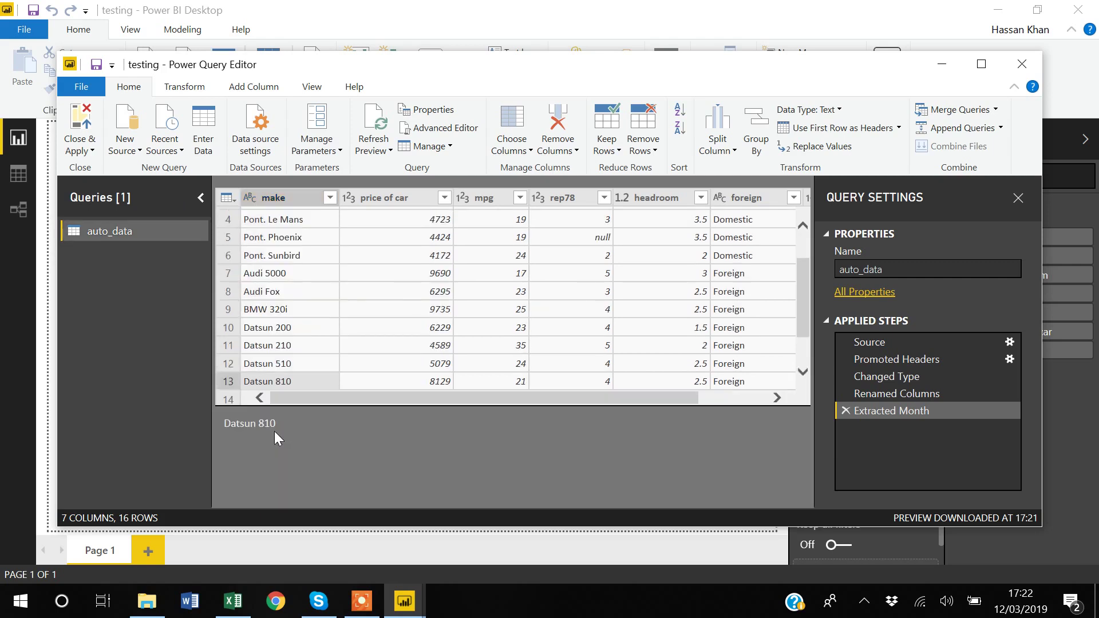
scroll(805, 335, "down", 1)
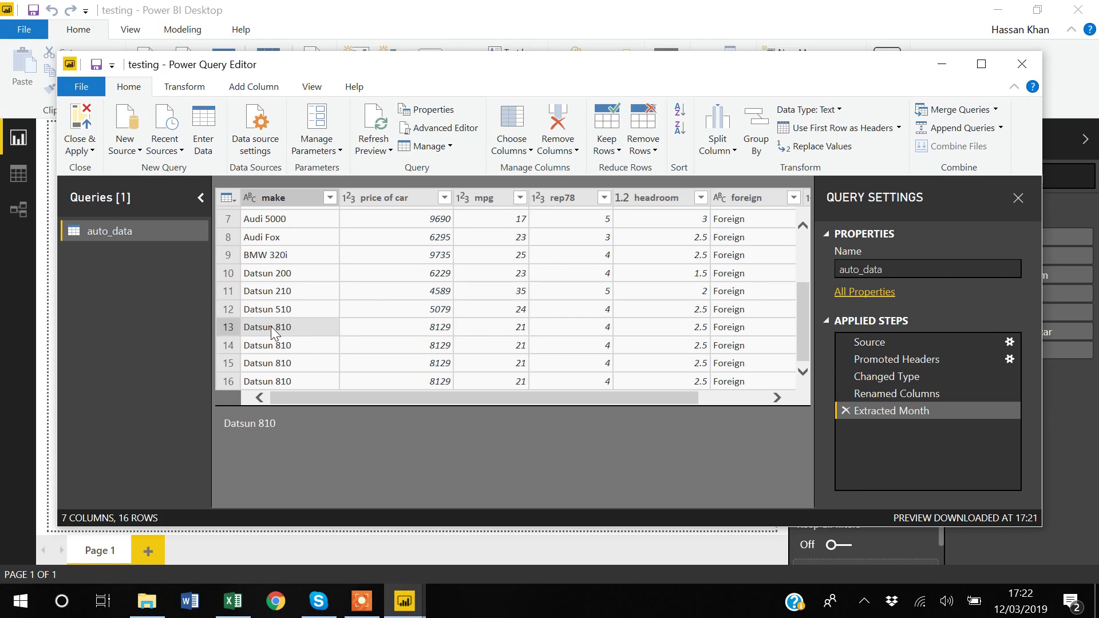
scroll(270, 326, "up", 2)
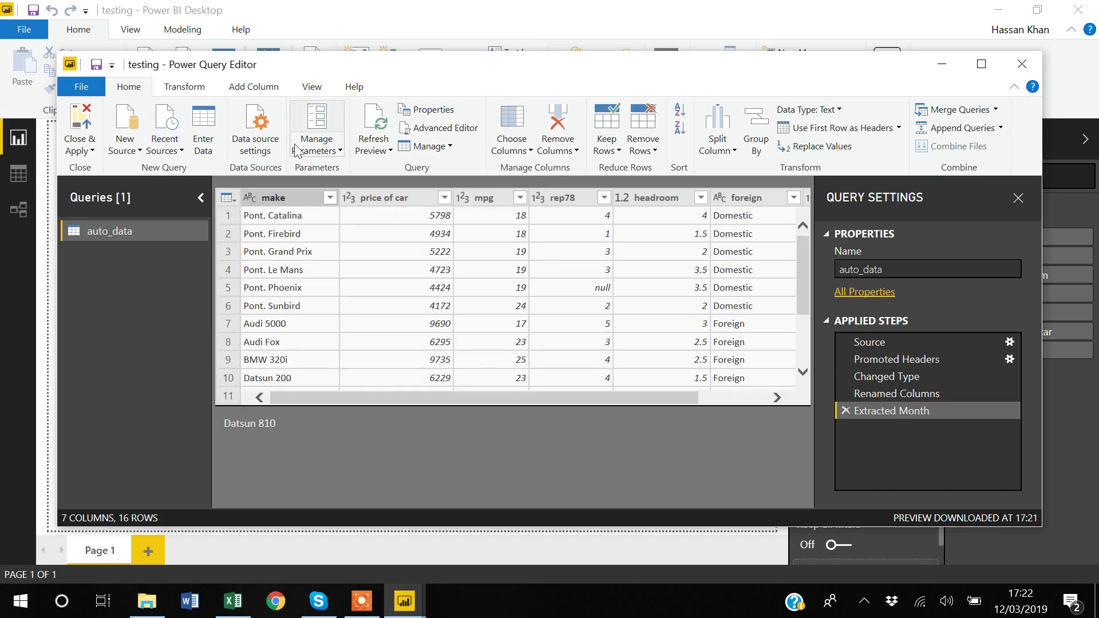
left_click(286, 197)
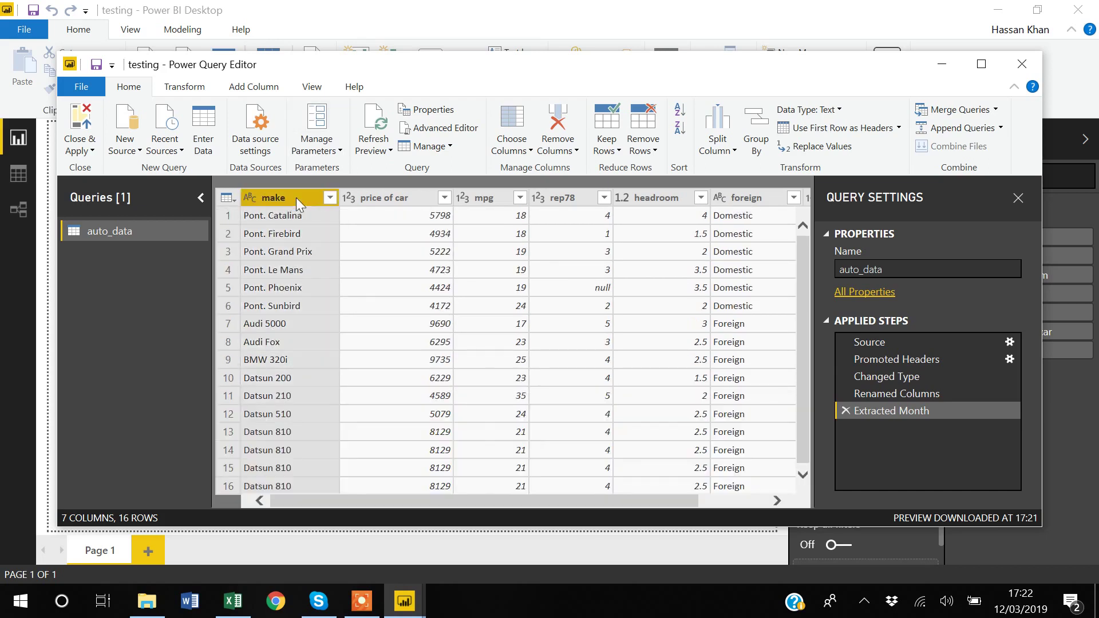
right_click(288, 200)
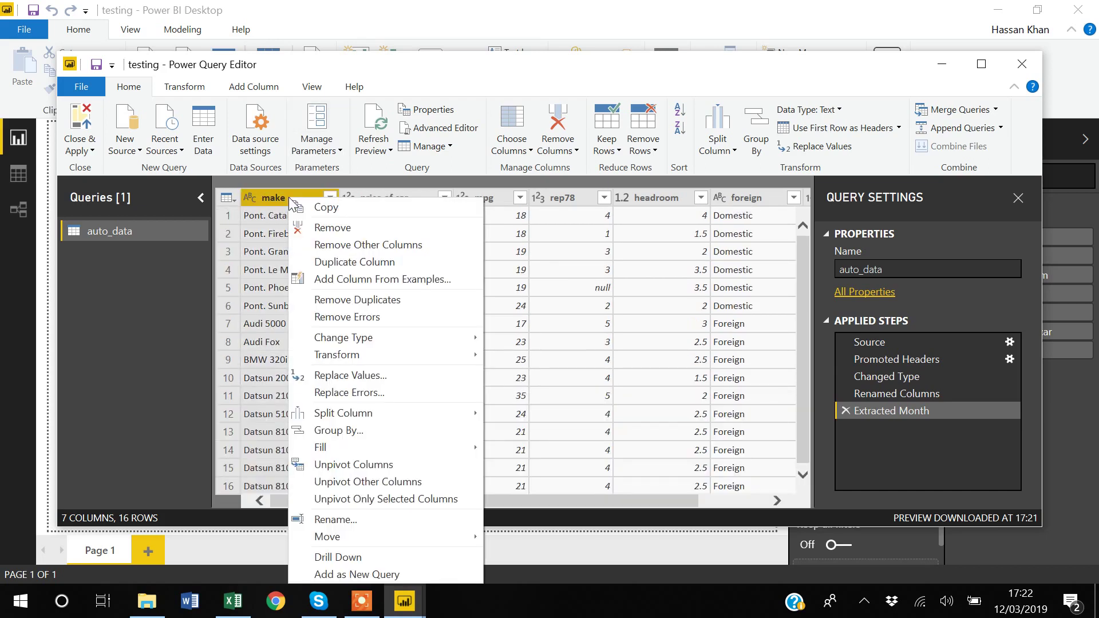
left_click(344, 300)
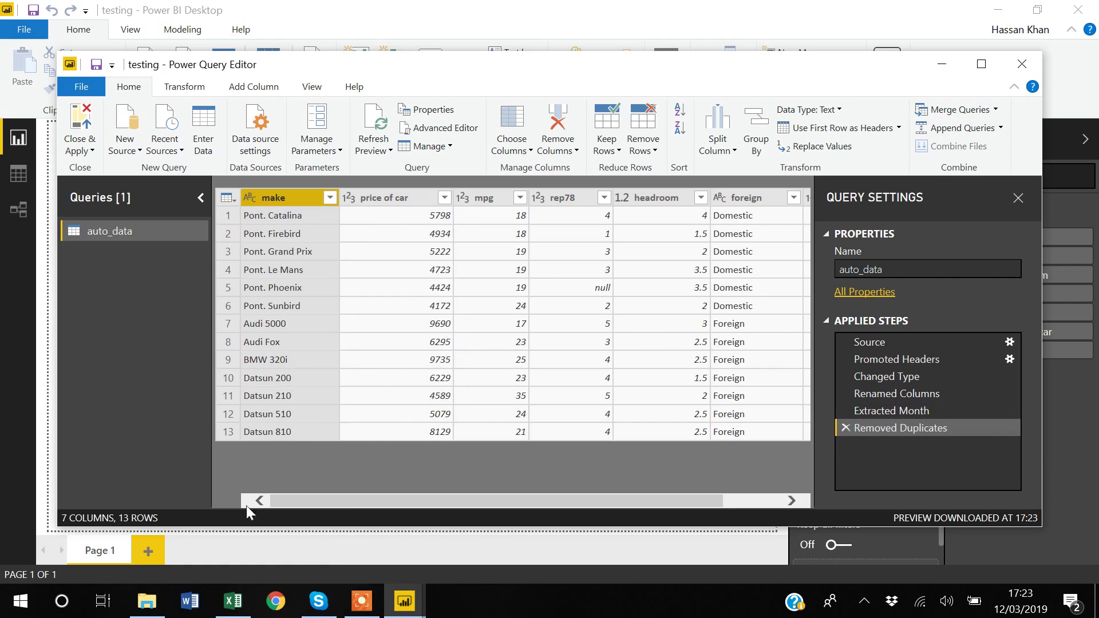
Switch to the auto_data sheet in Excel and compare the Datsun 810 record in row 14 with its repeats below
left_click(243, 598)
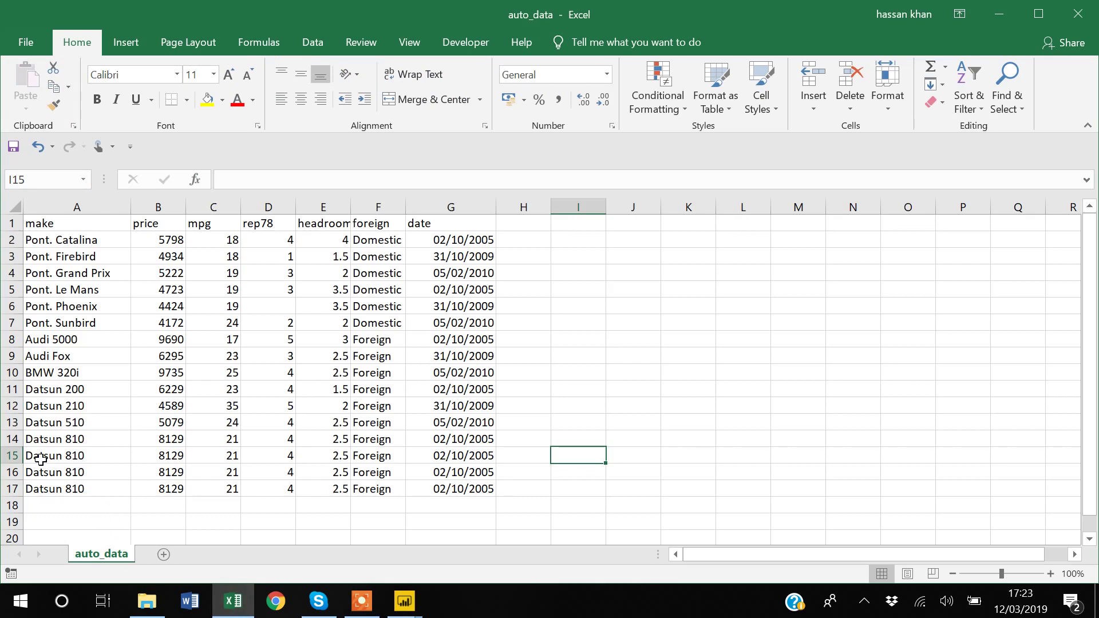
left_click(37, 439)
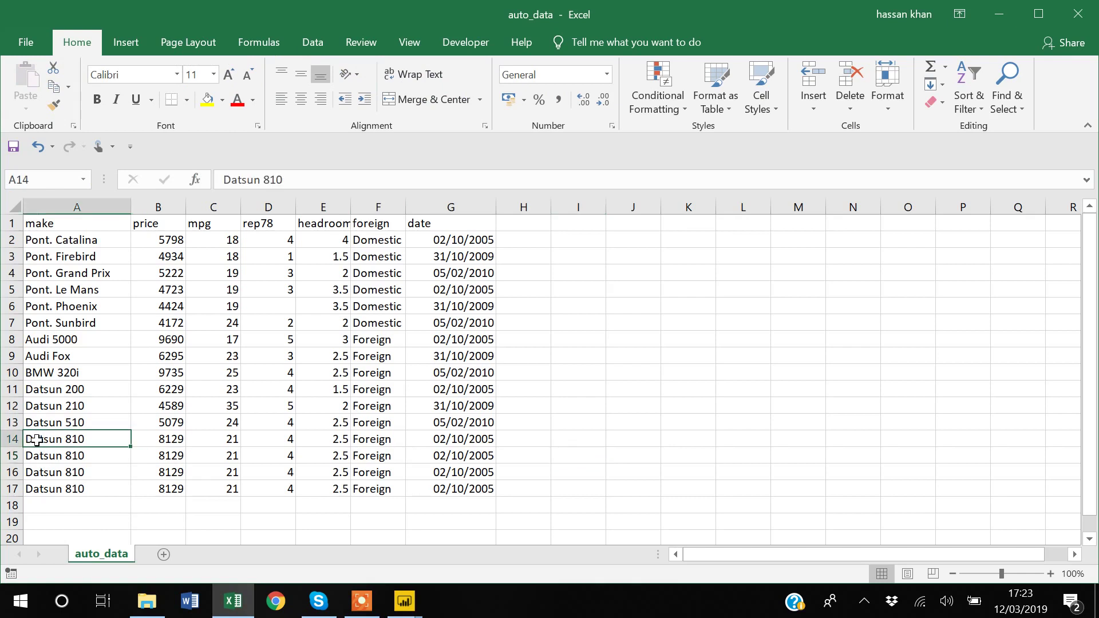
key("shift+Right")
key("shift+Right")
key("shift+Right")
key("shift+Right")
key("shift+Right")
key("shift+Right")
key("shift+Right")
key("Down")
key("shift+Right")
key("shift+Right")
key("shift+Right")
key("shift+Right")
key("shift+Right")
key("shift+Right")
key("shift+Right")
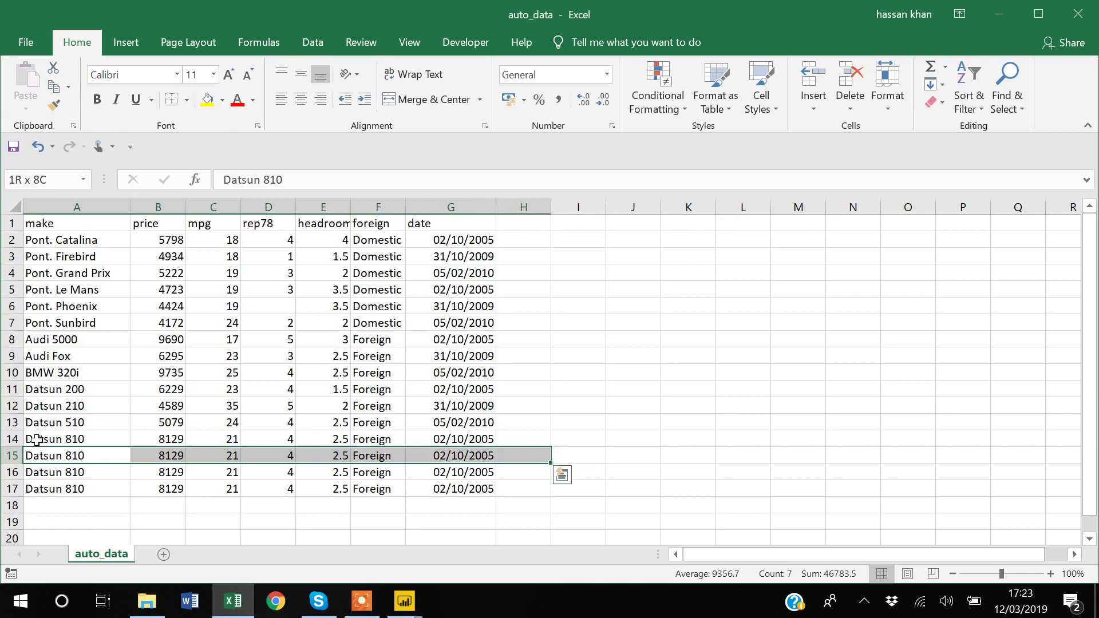
key("shift+Left")
key("shift+Down")
key("shift+Down")
key("shift+Down")
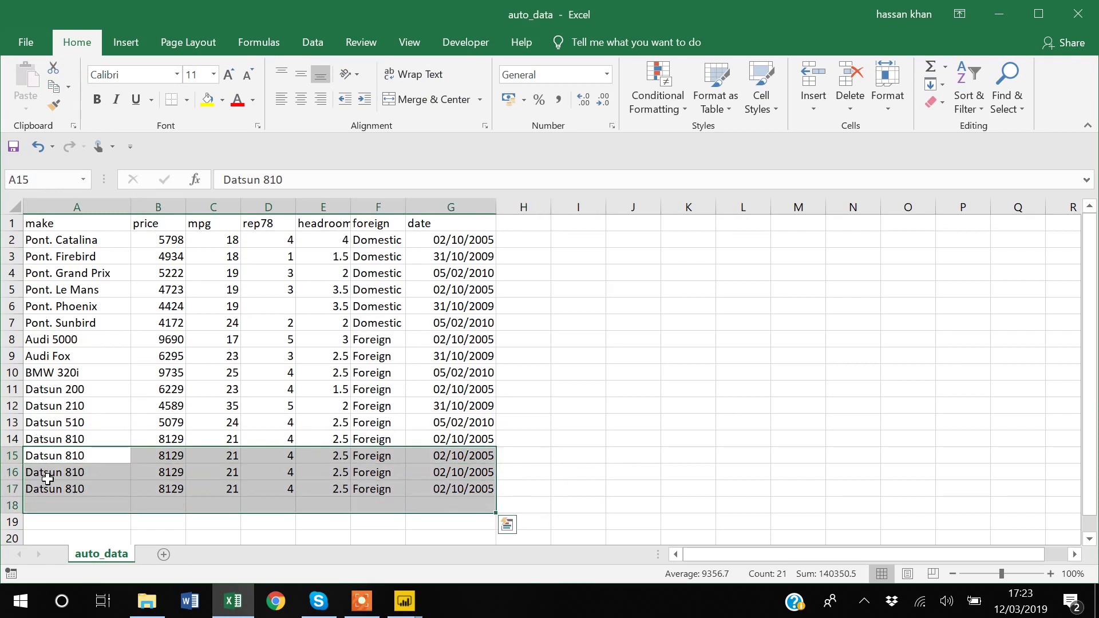
Switch back to the Power Query Editor and duplicate the make column of auto_data
key("alt+Tab")
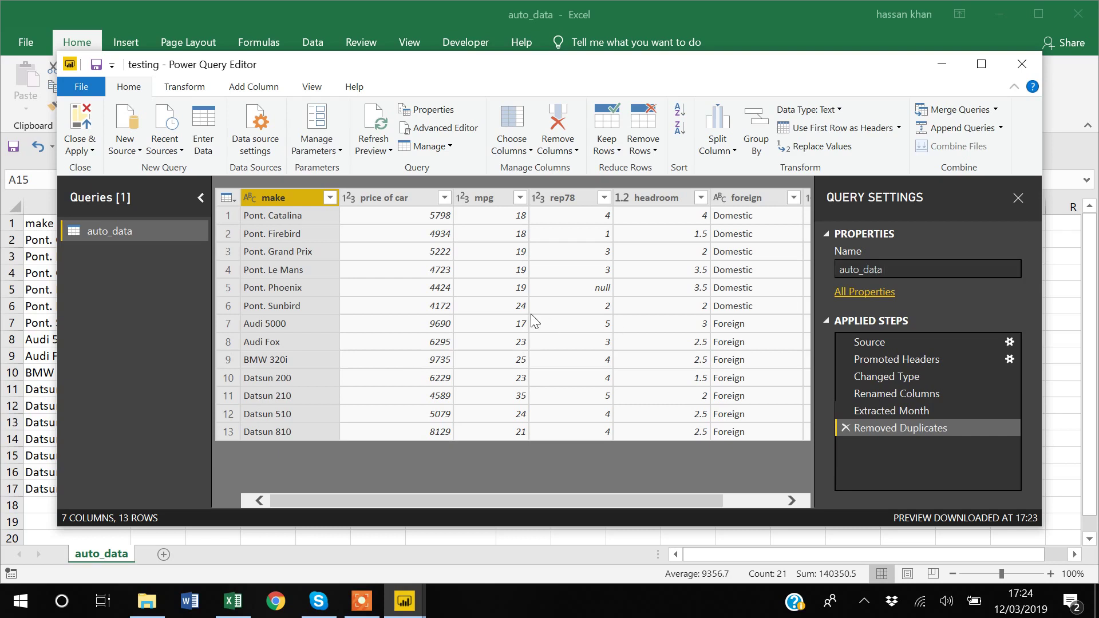
left_click(887, 271)
right_click(277, 198)
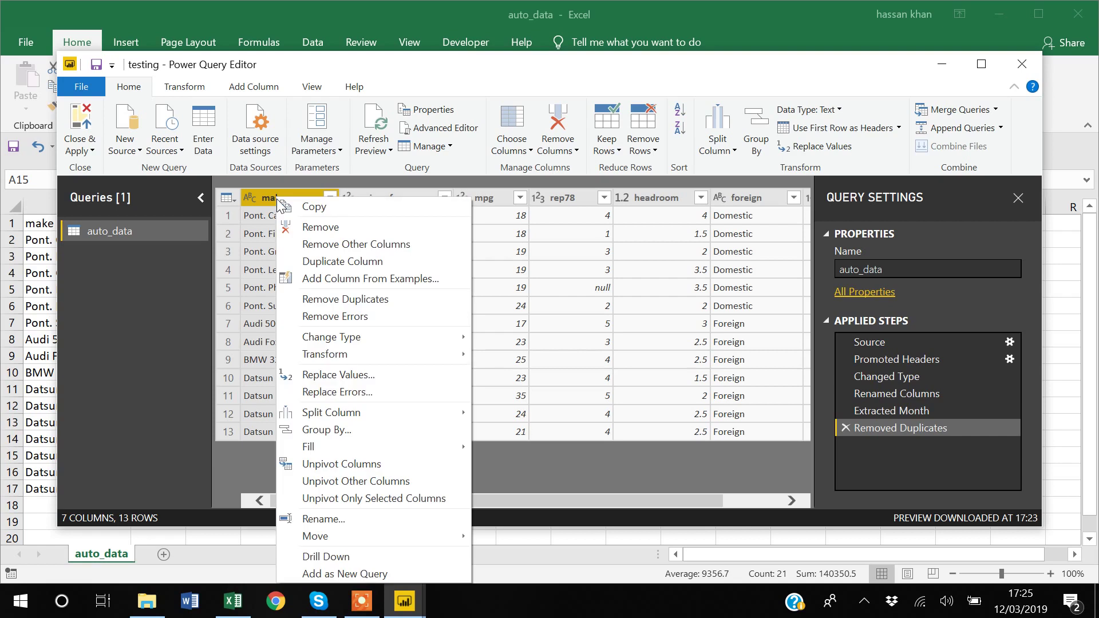
left_click(338, 261)
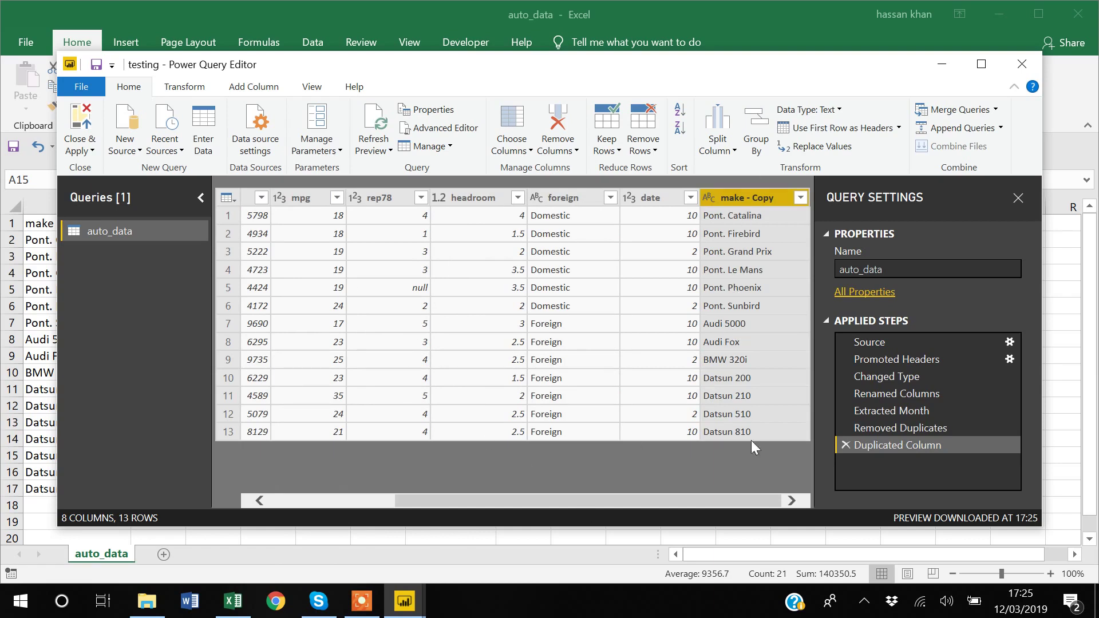
Split the make - Copy column by delimiter, using a custom space delimiter and splitting at each occurrence
left_click_drag(685, 505, 520, 507)
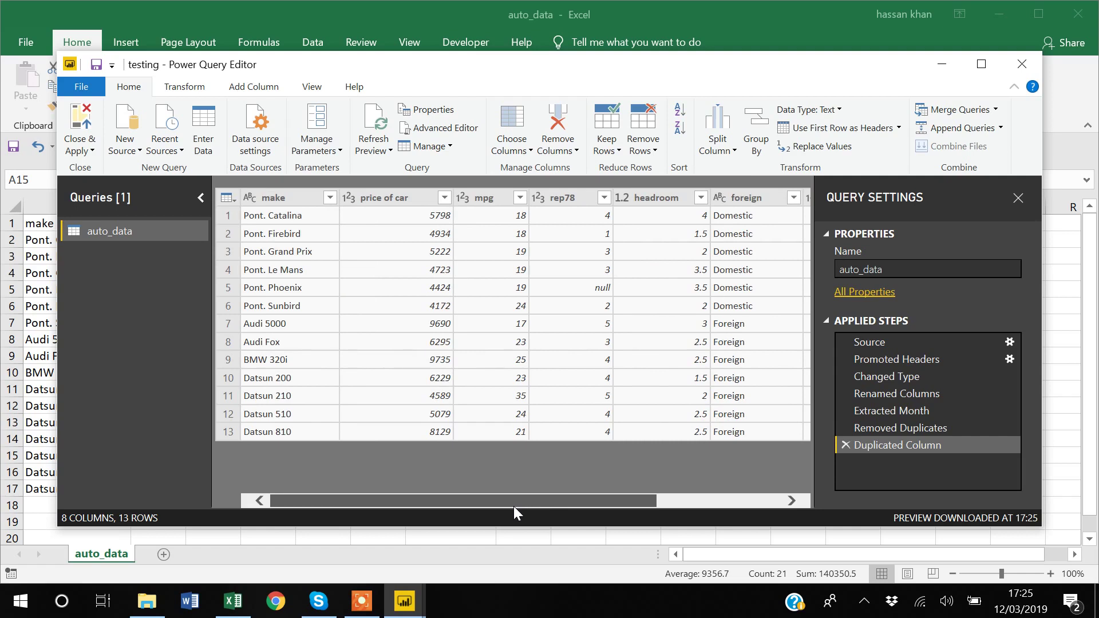
left_click_drag(513, 505, 820, 464)
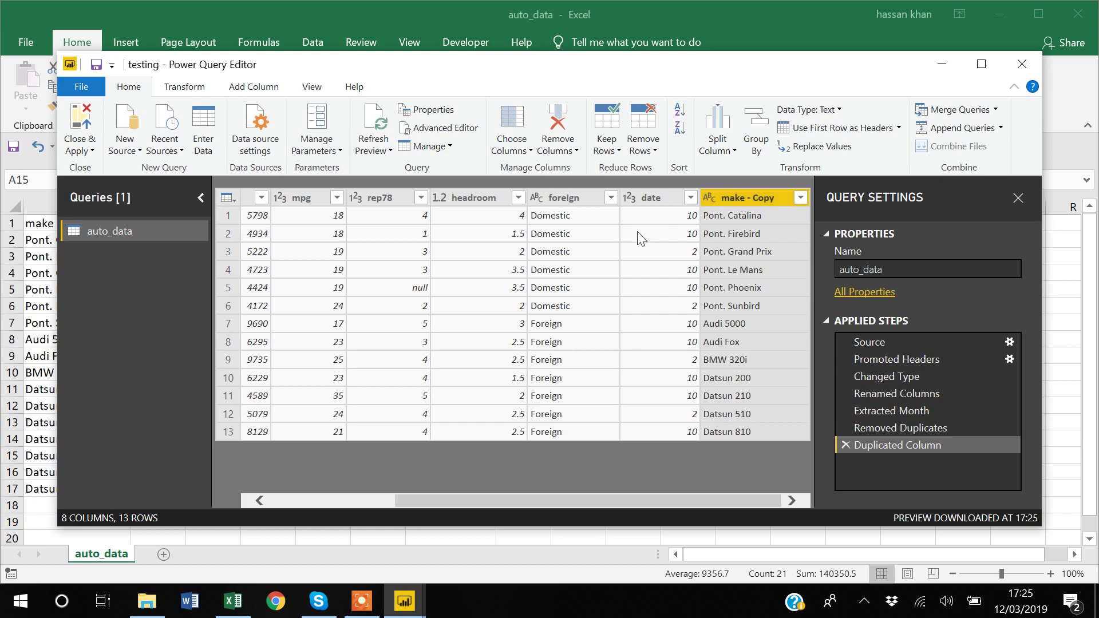
right_click(753, 205)
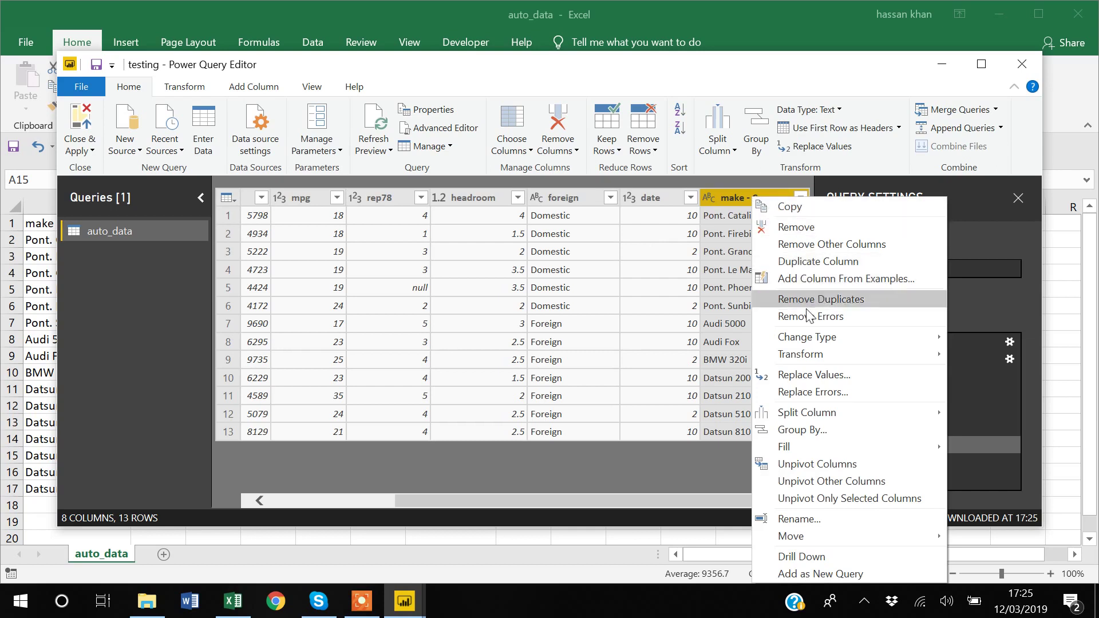
mouse_move(807, 360)
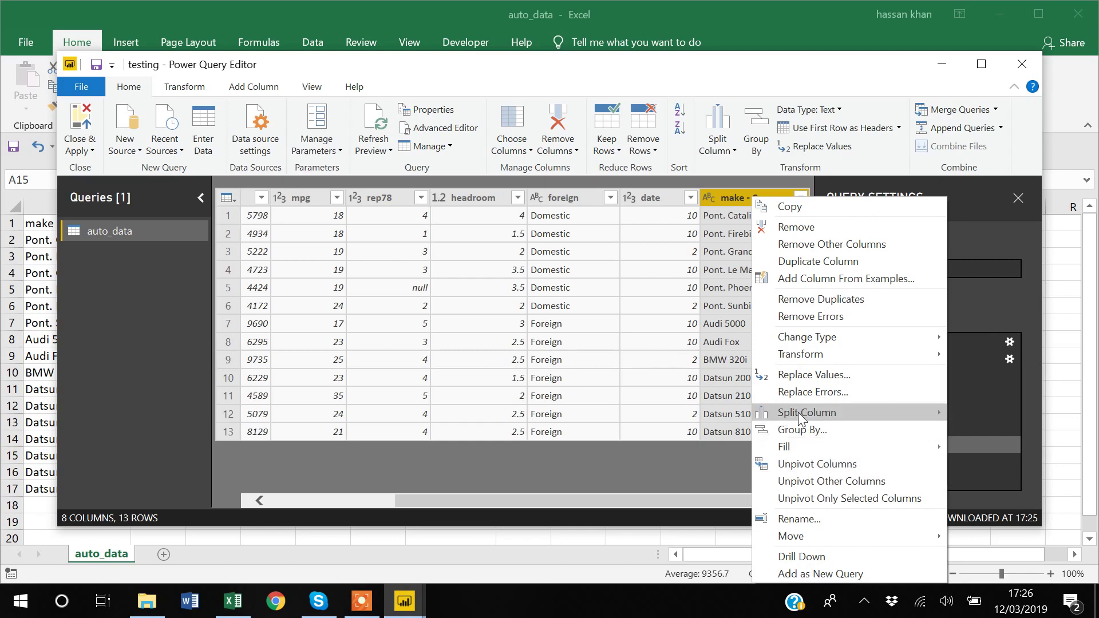
mouse_move(798, 411)
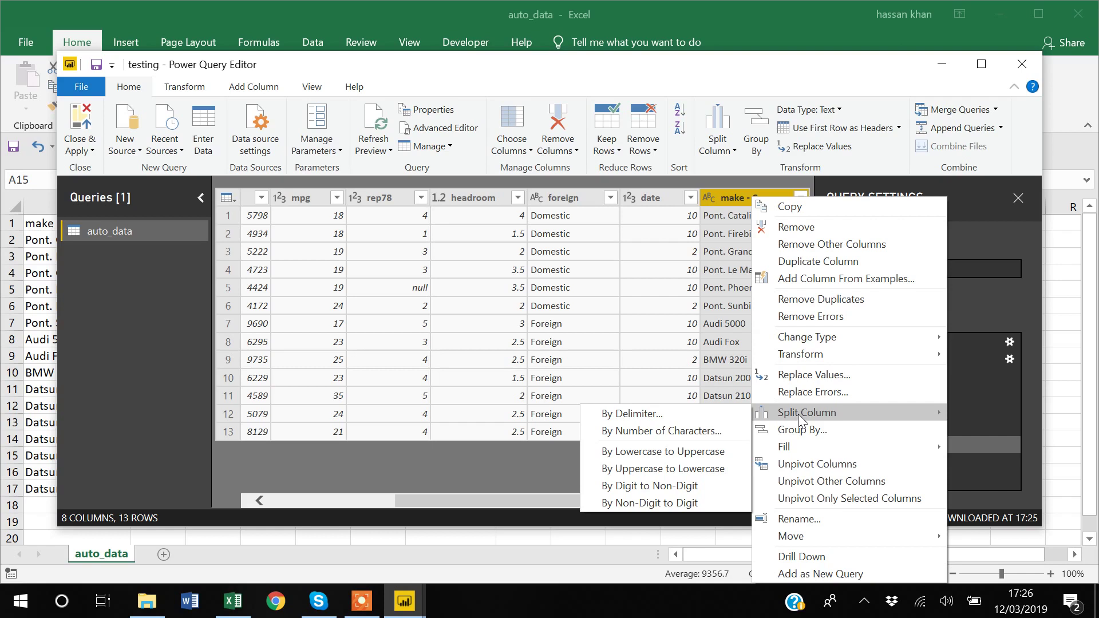
left_click(630, 414)
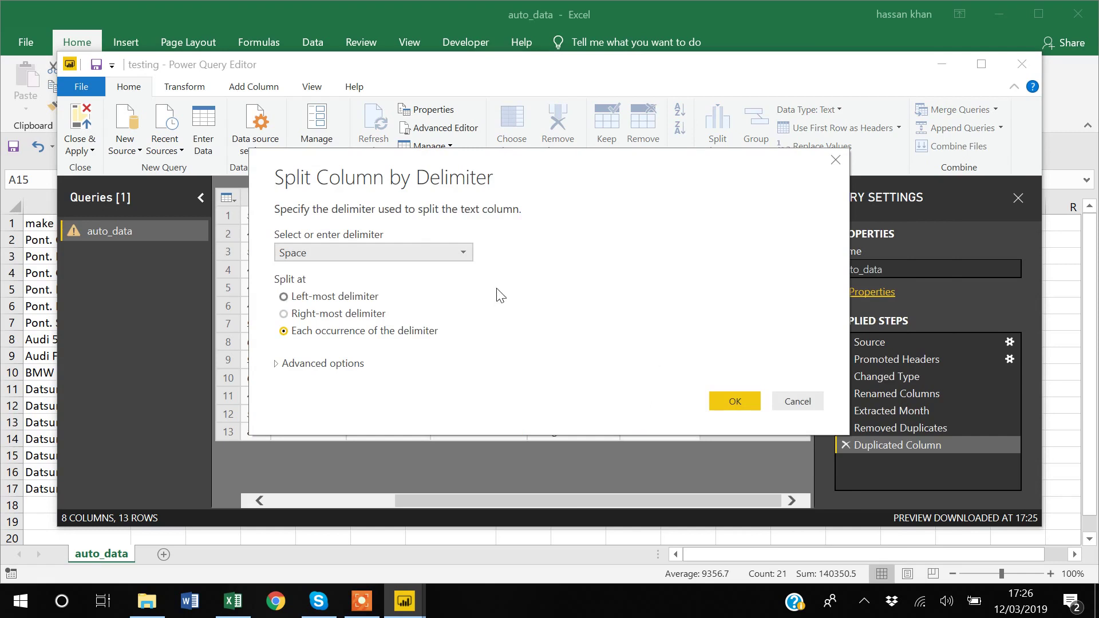
left_click(446, 261)
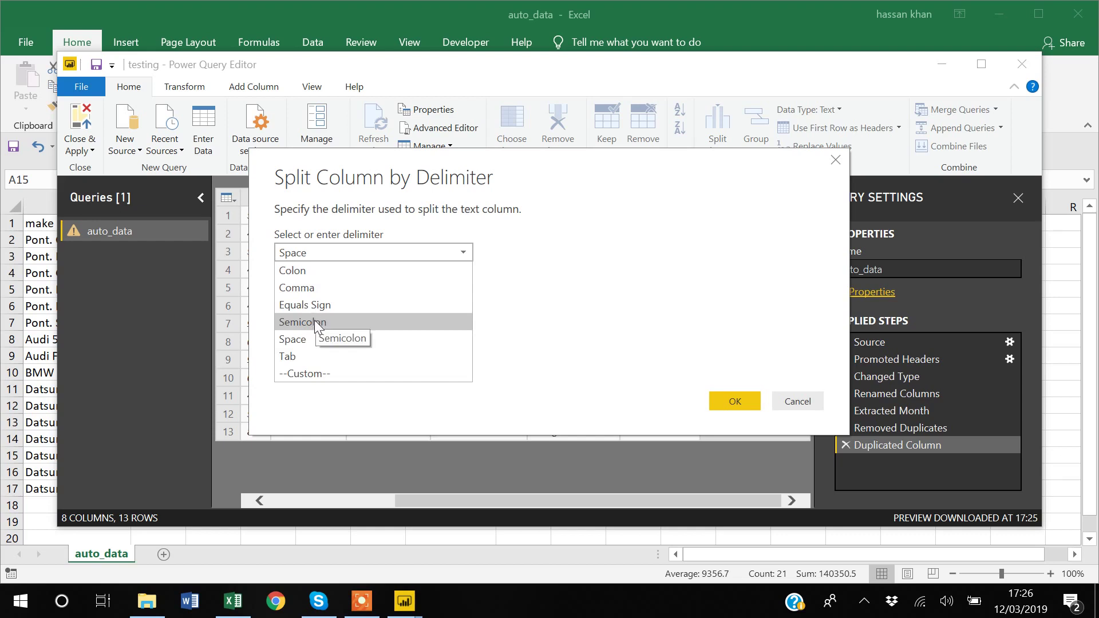
left_click(303, 375)
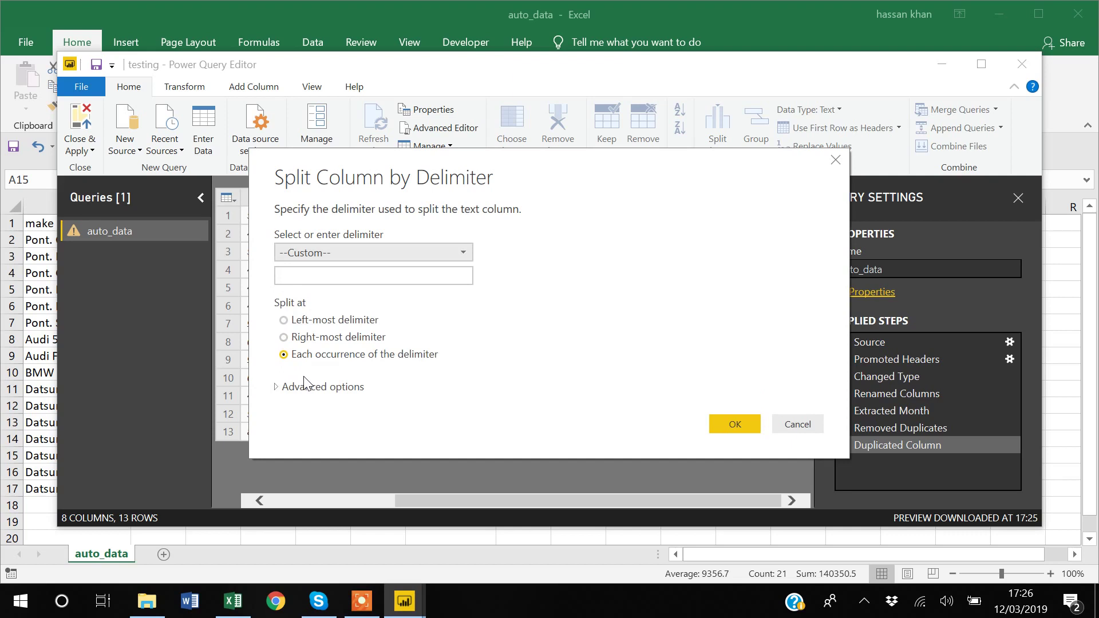
left_click(328, 274)
type("1")
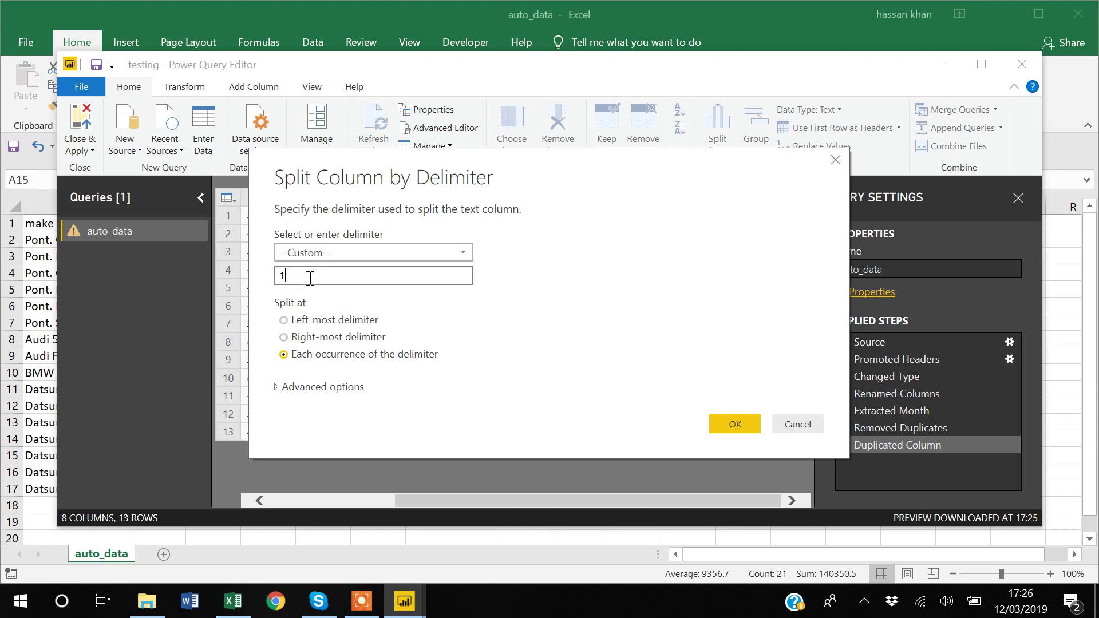
key("BackSpace")
left_click(743, 424)
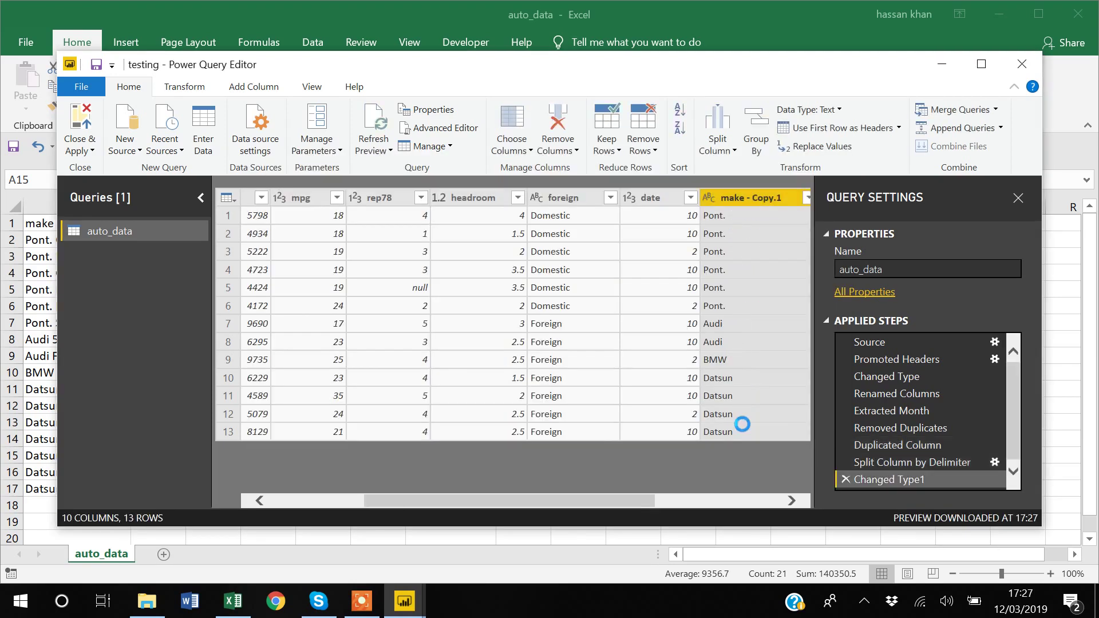
Filter the foreign column to exclude Foreign and keep only the Domestic rows
left_click_drag(615, 501, 805, 475)
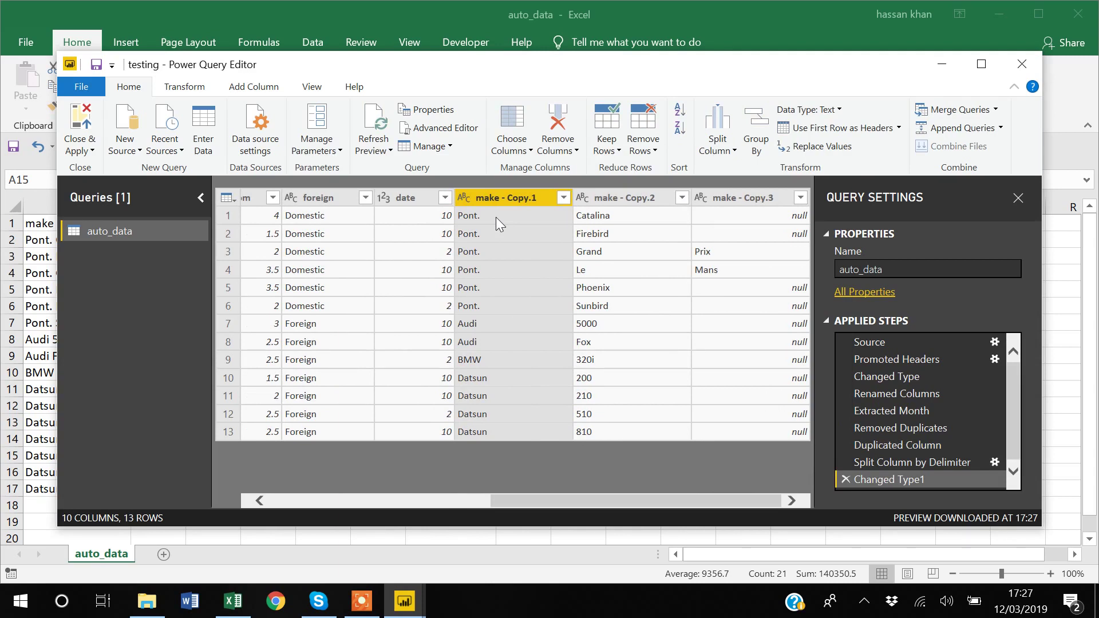
left_click_drag(563, 504, 319, 529)
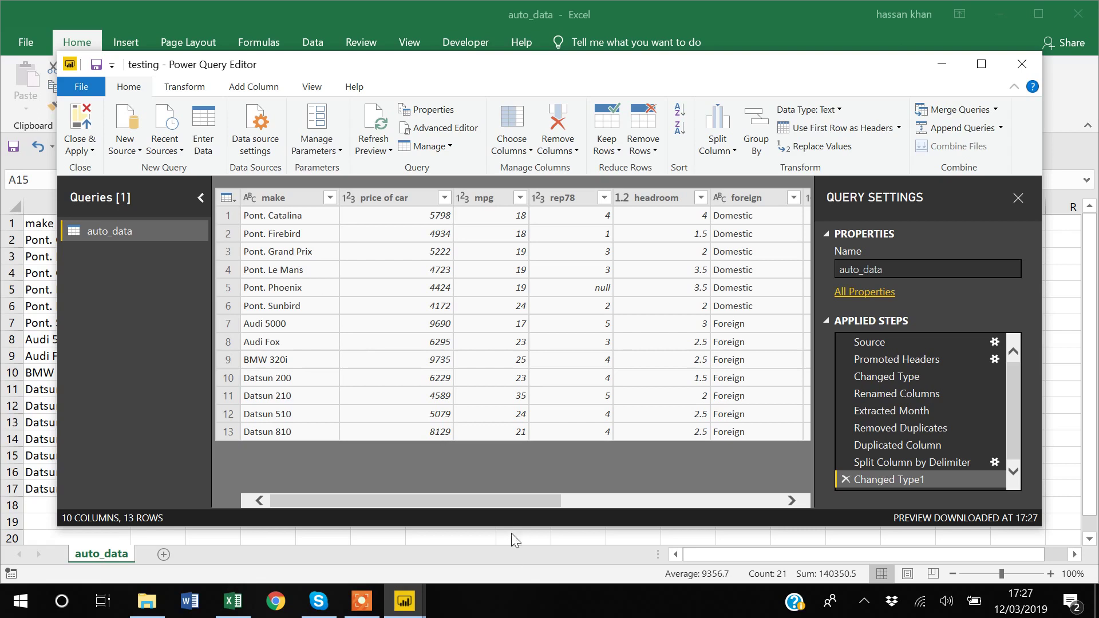
left_click_drag(497, 503, 762, 502)
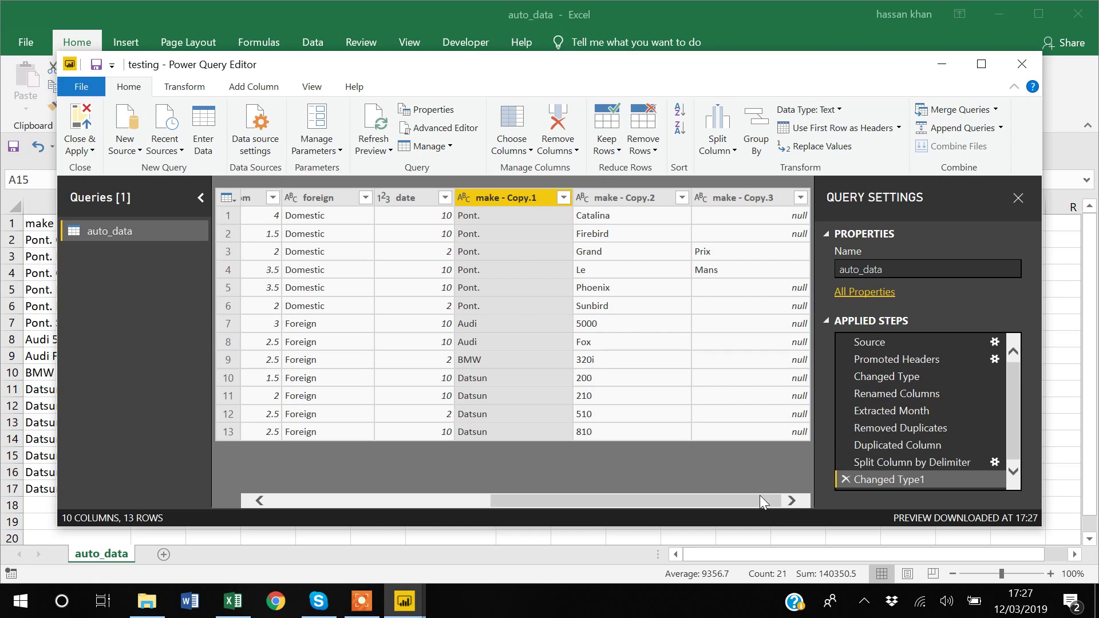
left_click_drag(718, 502, 416, 522)
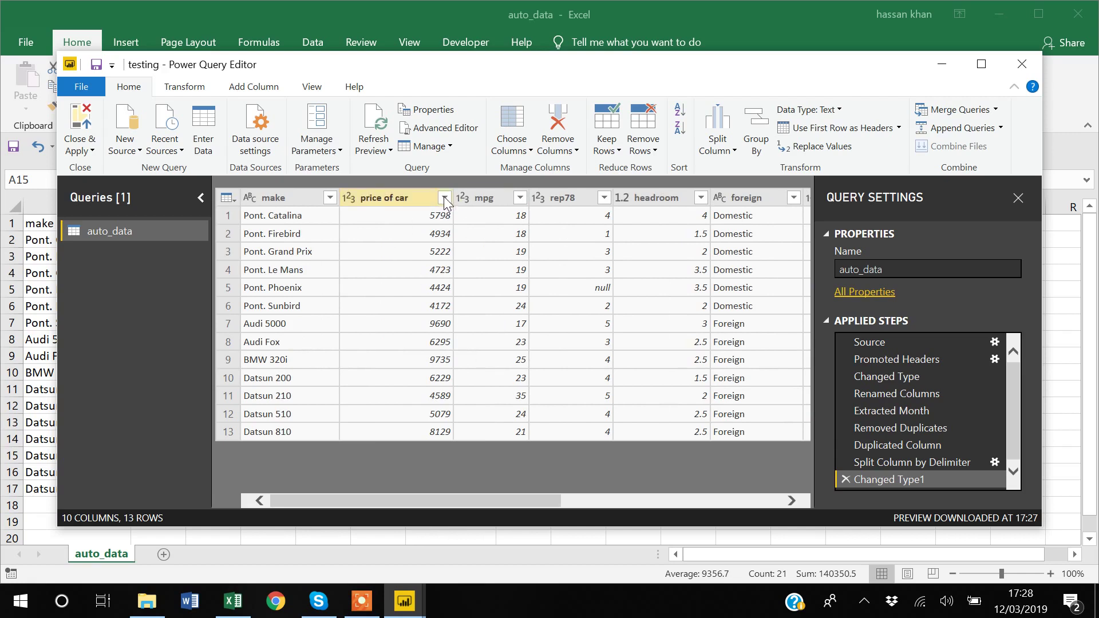
left_click(794, 198)
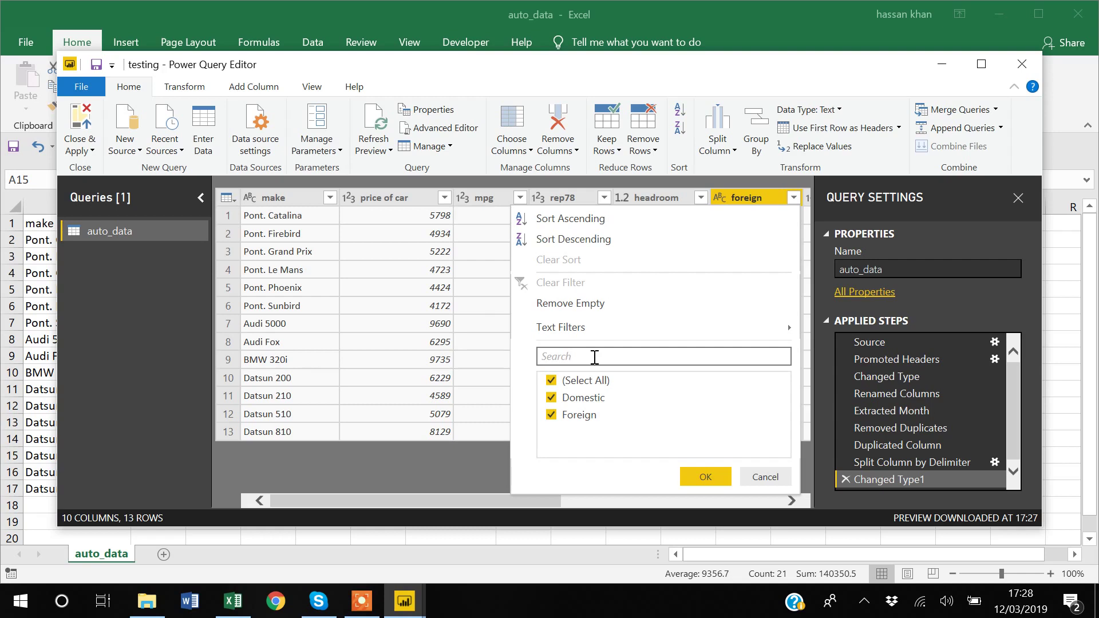
left_click(551, 417)
left_click(718, 479)
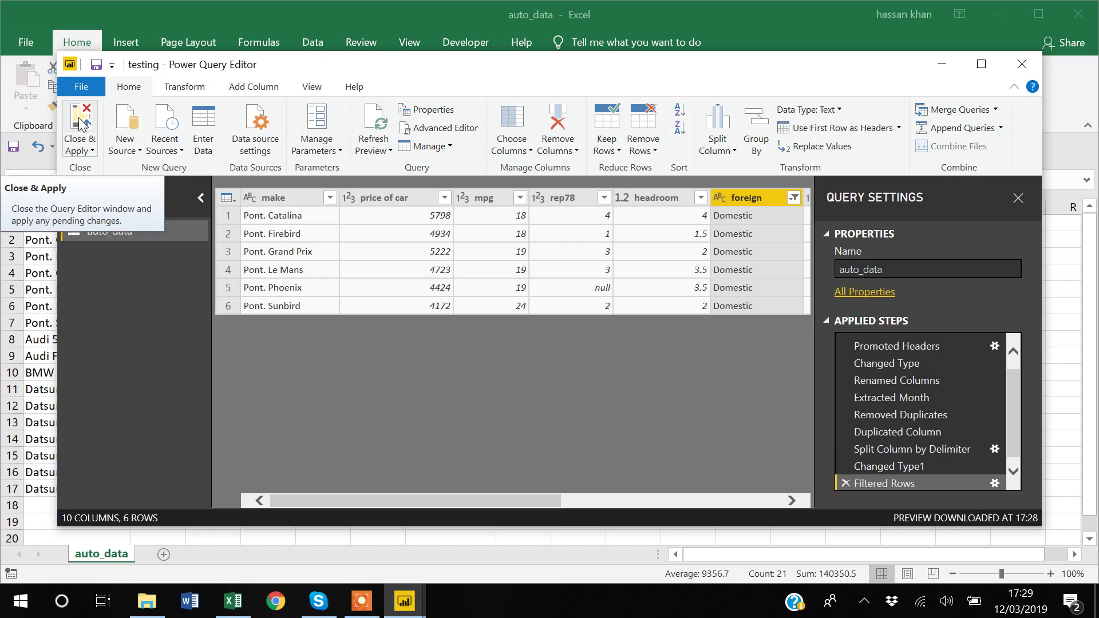
Review the applied steps of auto_data, apply the pending changes and close the query editor
scroll(898, 372, "down", 1)
scroll(898, 372, "up", 1)
scroll(898, 372, "down", 1)
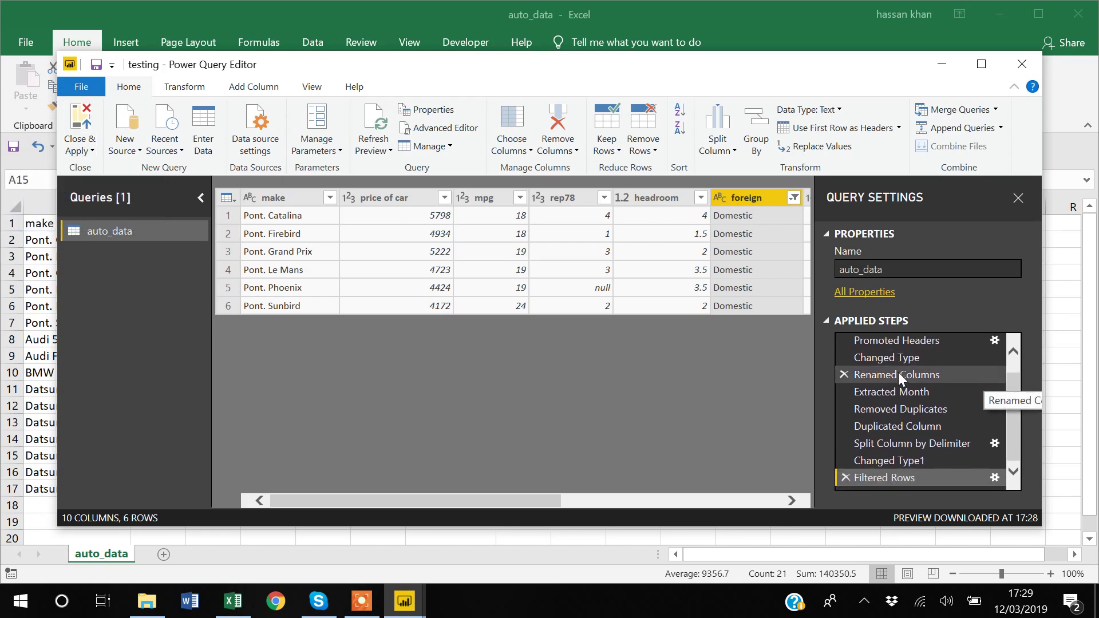
left_click(83, 118)
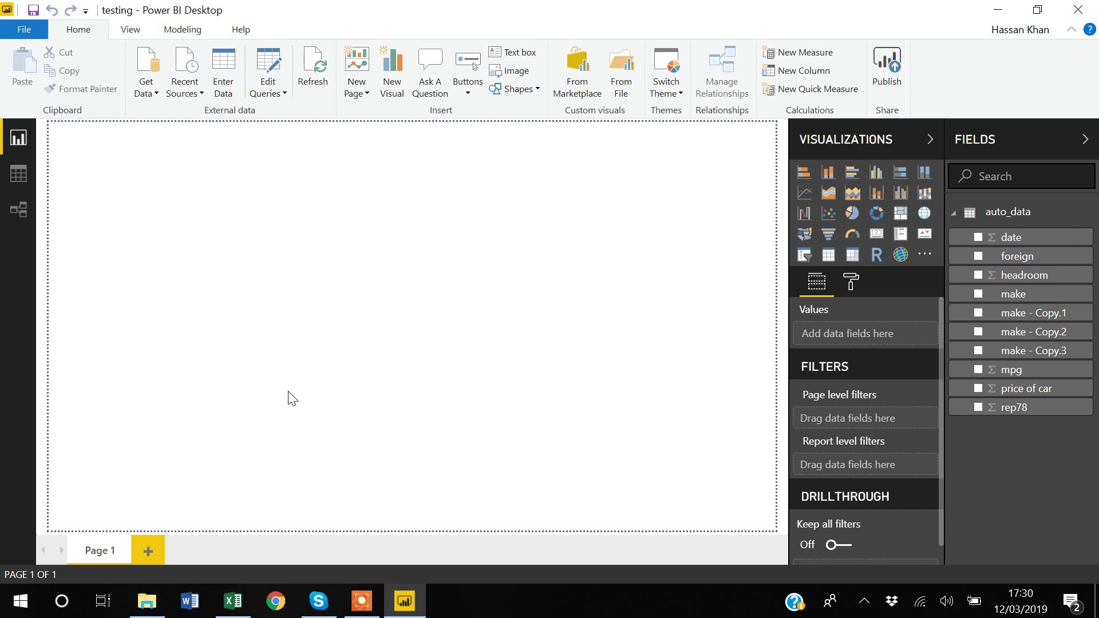
left_click(364, 612)
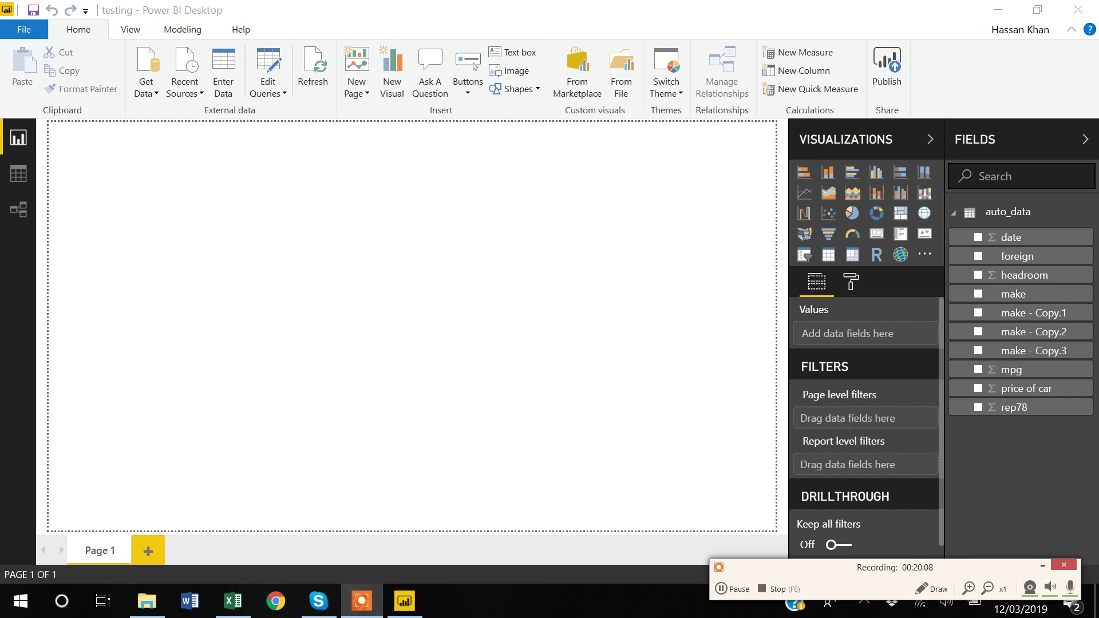